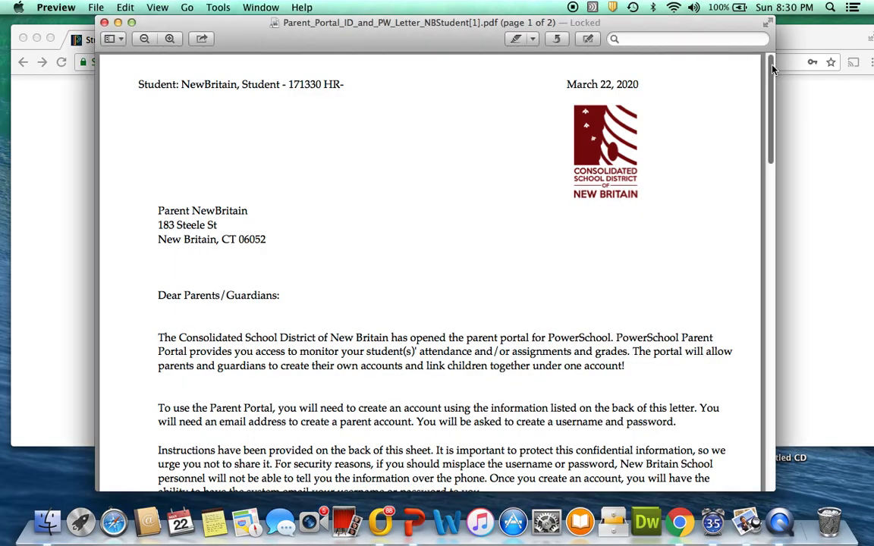
# Scroll the letter to page 2 with the Parent Portal sign-up instructions
pyautogui.moveTo(773, 68); pyautogui.dragTo(755, 302)
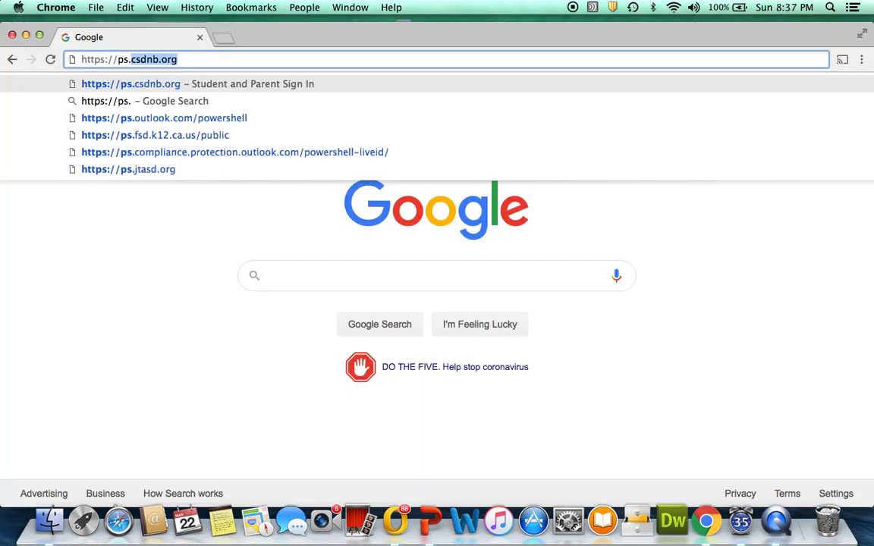
# Load ps.csdnb.org and bring up the Create Parent Account form
pyautogui.write('csdnb')
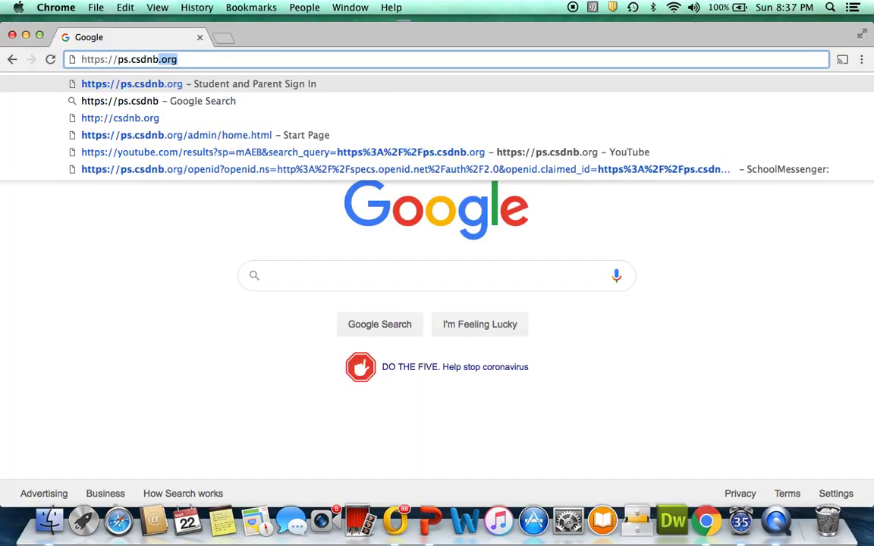
pyautogui.write('.org')
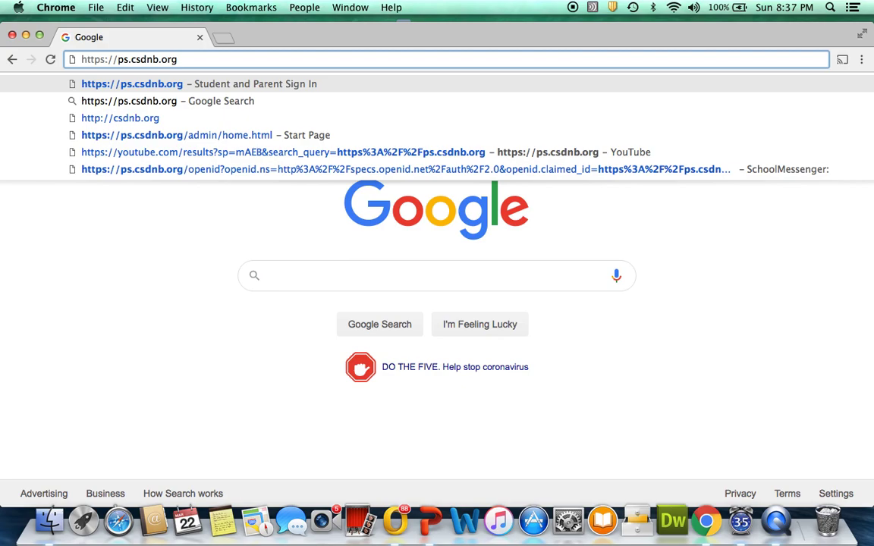
pyautogui.press('Return')
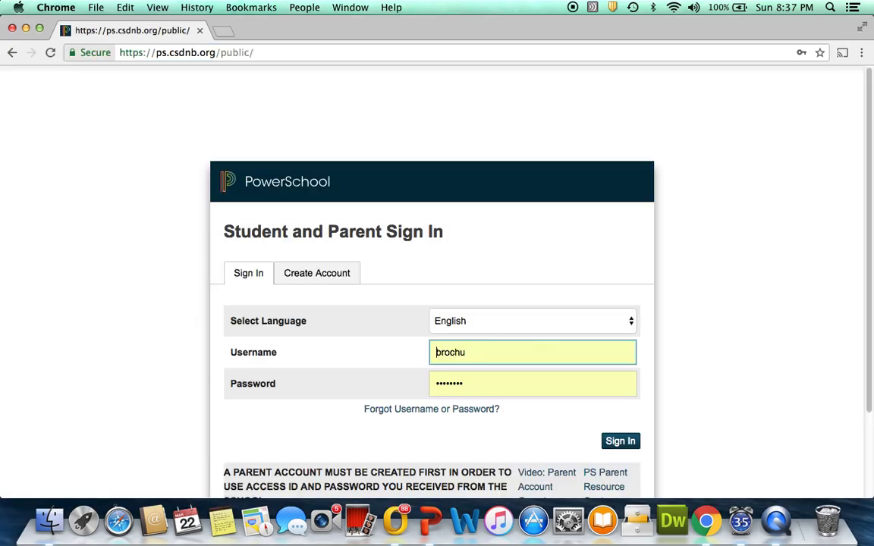
pyautogui.click(322, 271)
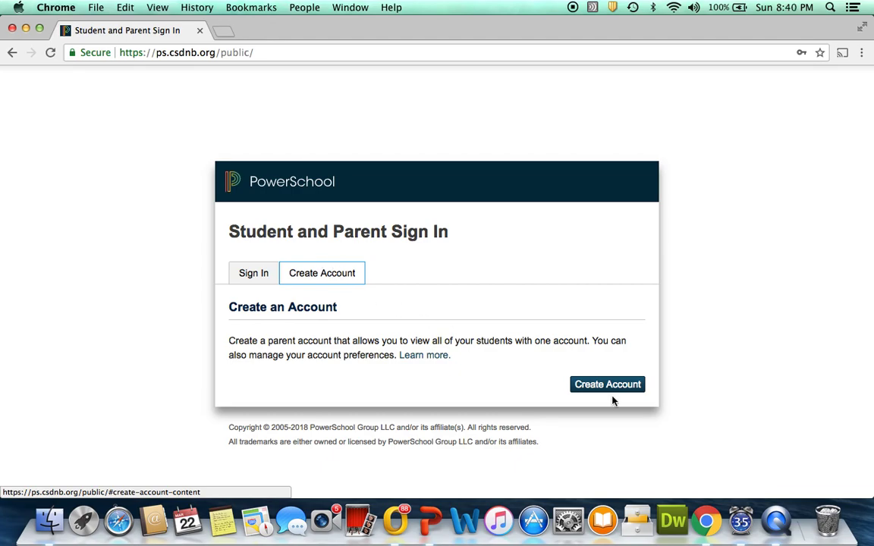
pyautogui.click(621, 388)
# Enter the parent's first name, last name (correcting a typo) and e-mail address
pyautogui.click(474, 320)
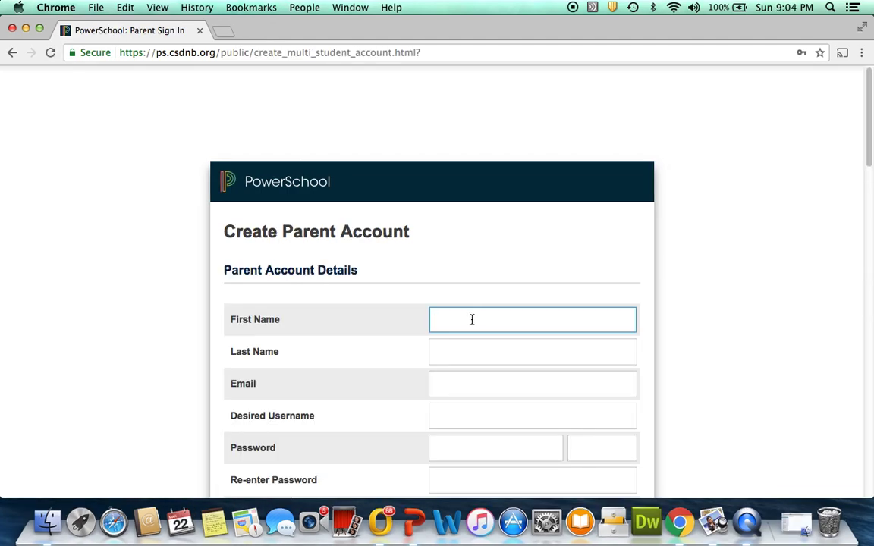
pyautogui.write('Parent')
pyautogui.press('Tab')
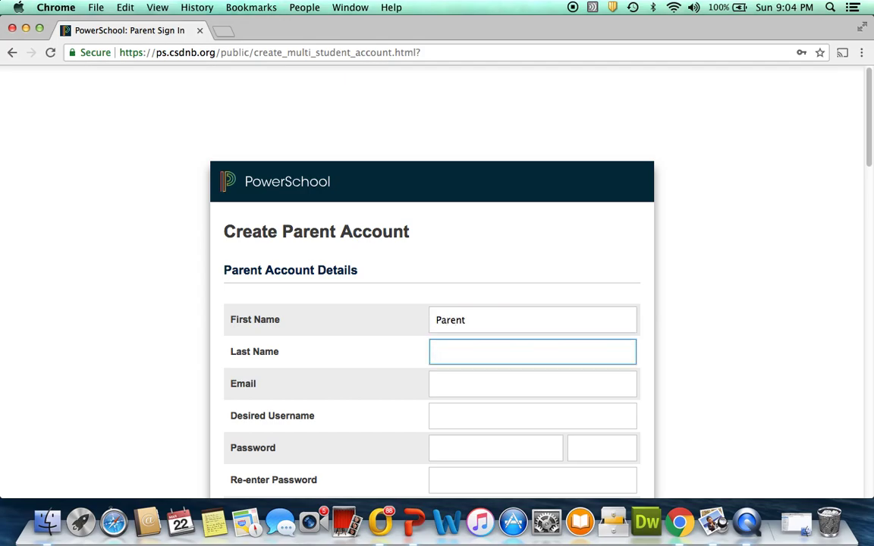
pyautogui.write('NewBritain')
pyautogui.press('Tab')
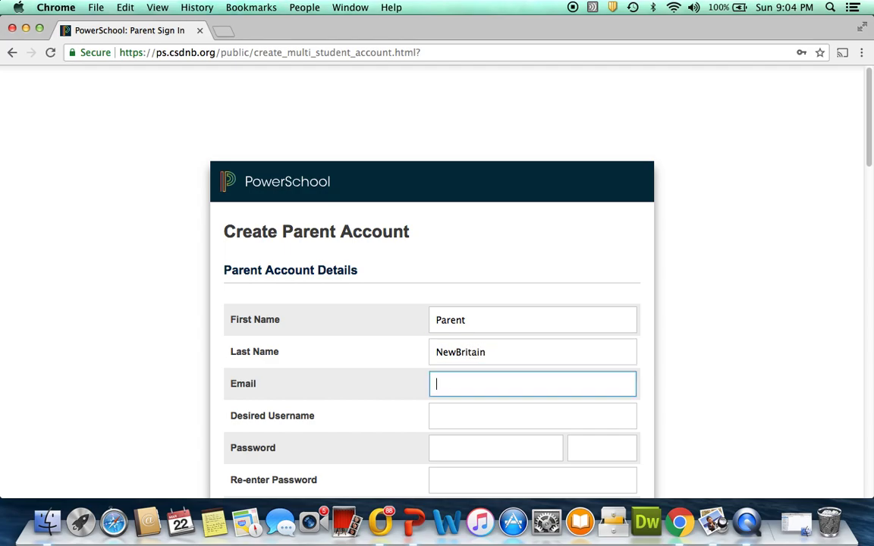
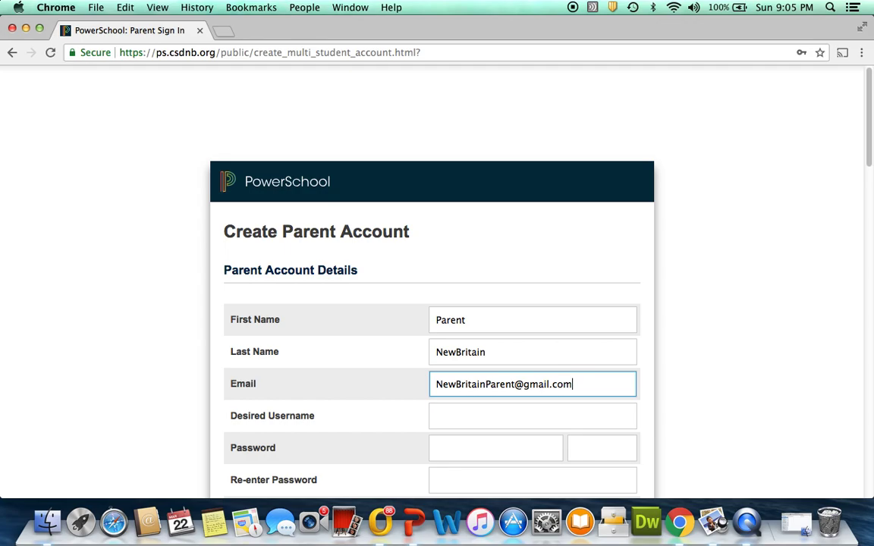
# Enter the e-mail as the desired username, then type and confirm the account password
pyautogui.click(532, 415)
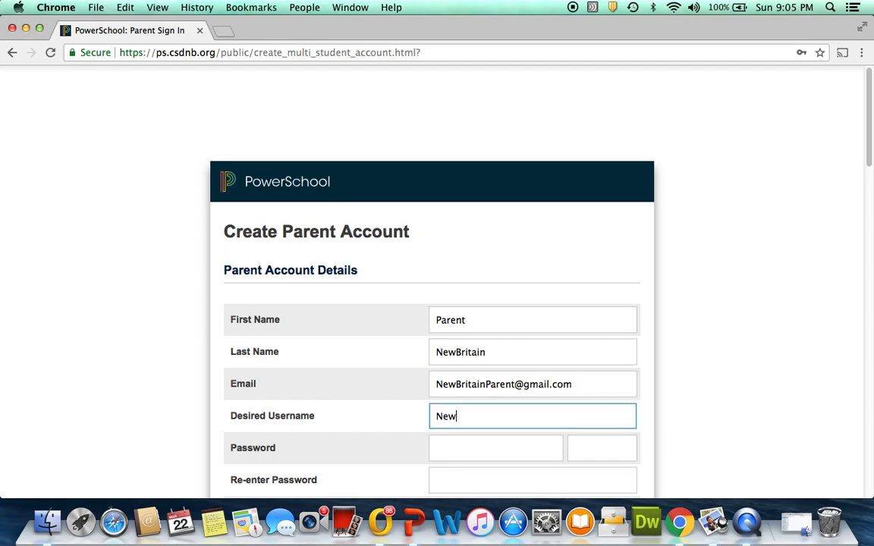
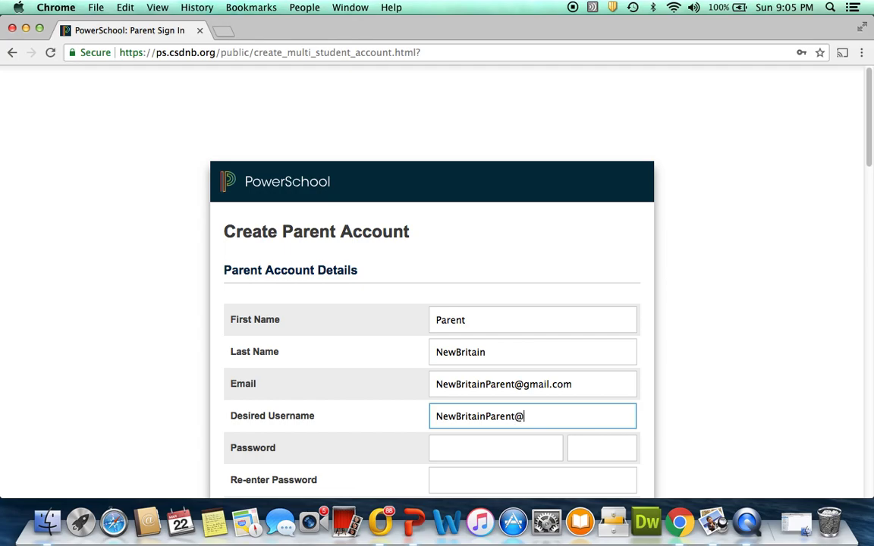
pyautogui.click(454, 446)
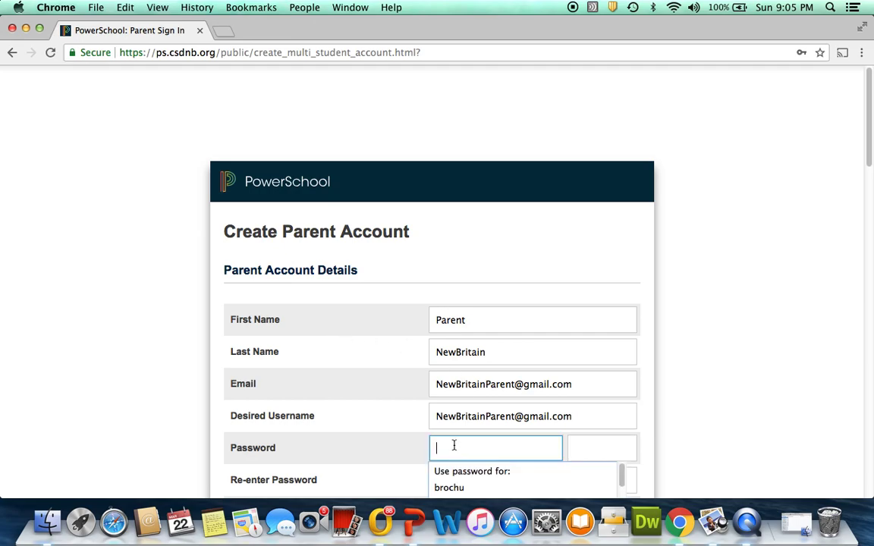
pyautogui.write('1234')
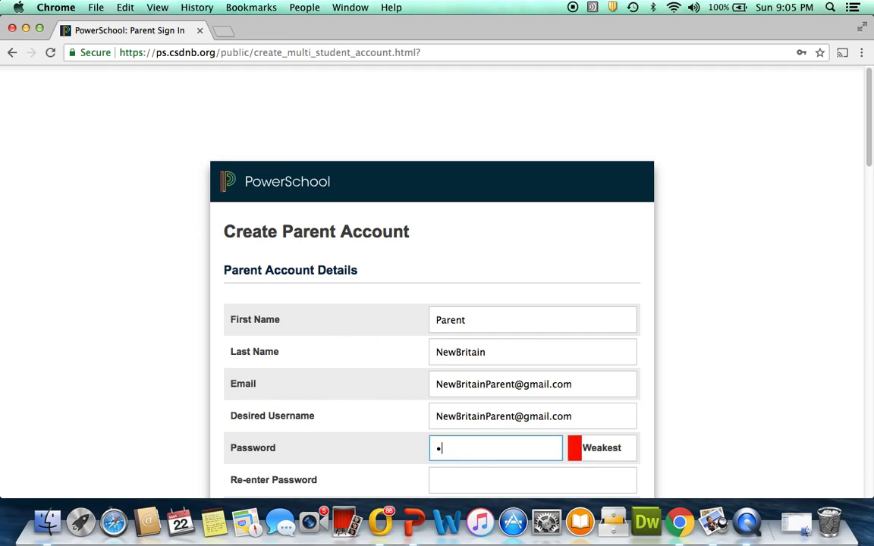
pyautogui.write('56789')
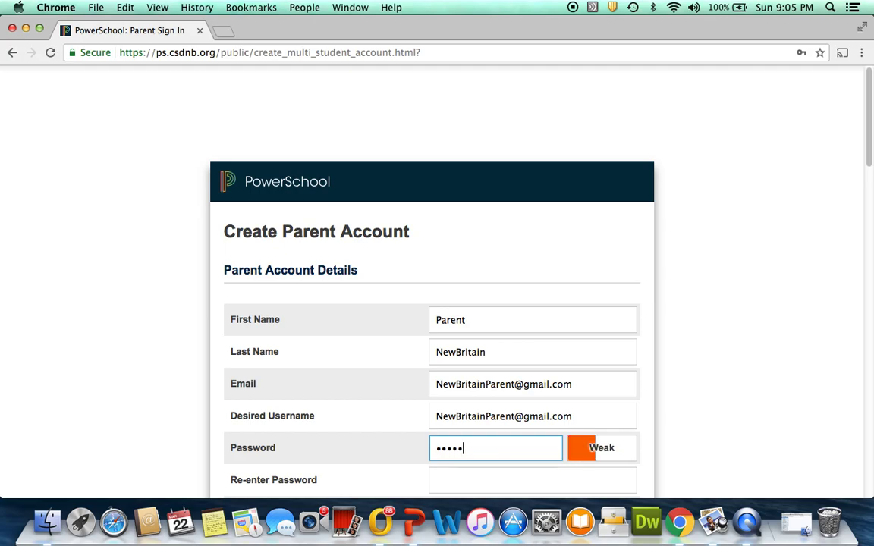
pyautogui.write('0')
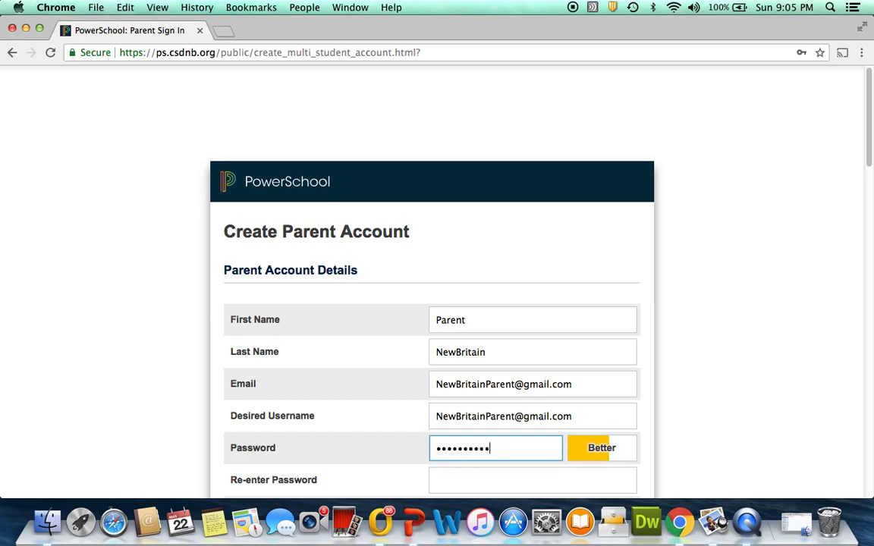
pyautogui.press('Tab')
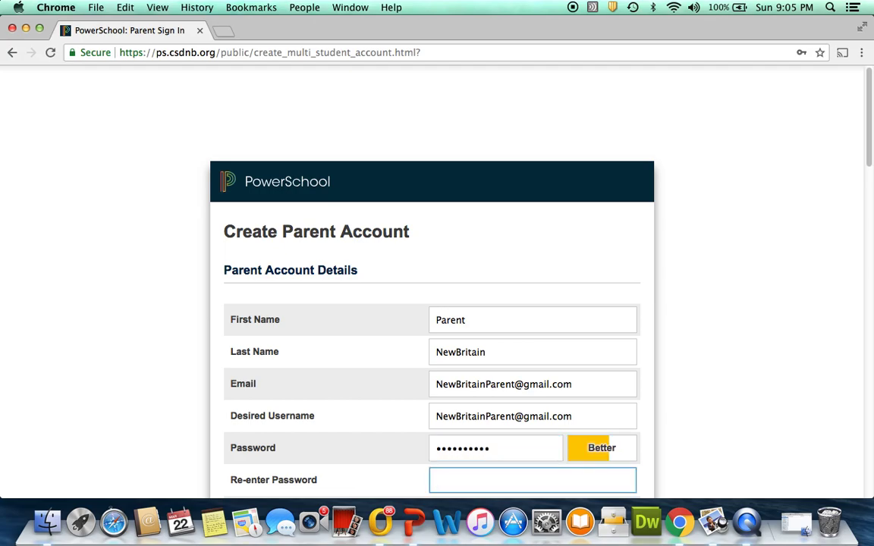
pyautogui.write('1234567890')
pyautogui.click(678, 380)
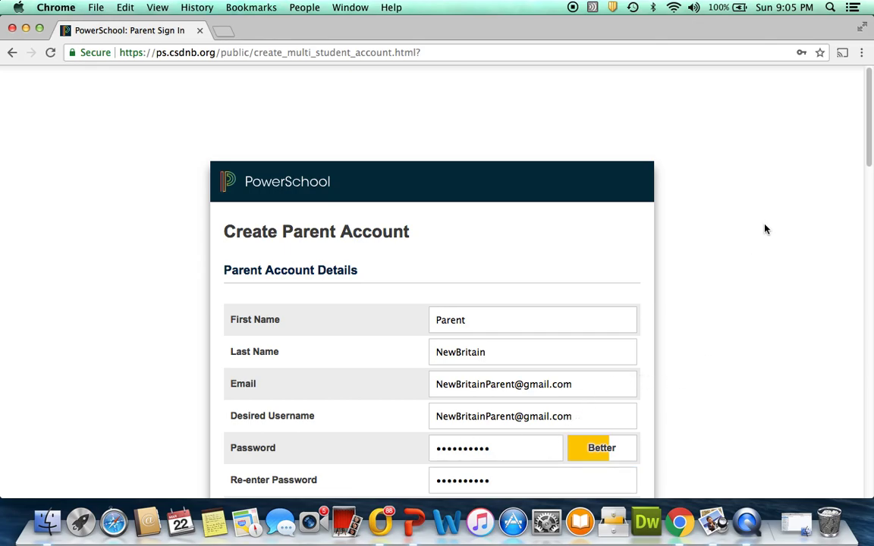
# Enter student 1's name, access ID and access password, with relationship Father
pyautogui.moveTo(870, 146); pyautogui.dragTo(867, 253)
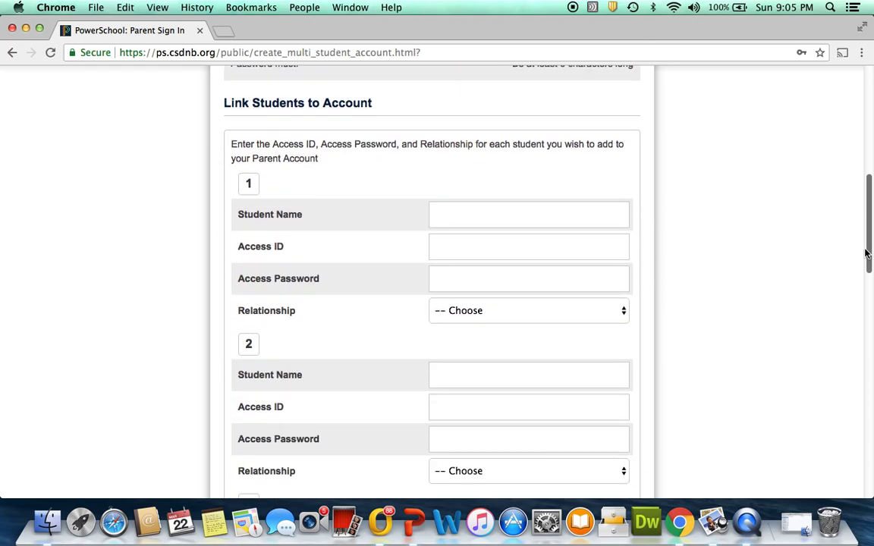
pyautogui.click(500, 211)
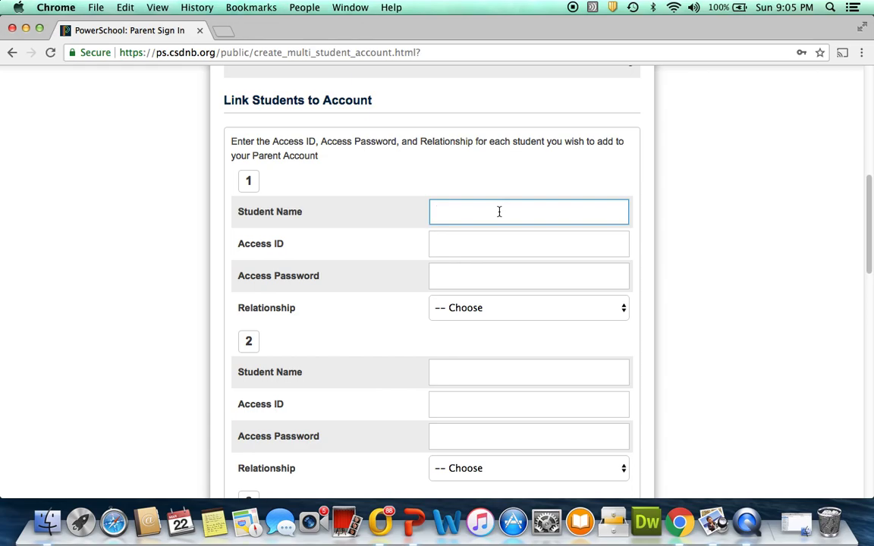
pyautogui.write('Student')
pyautogui.write('NewBrit')
pyautogui.write('ain,')
pyautogui.click(522, 240)
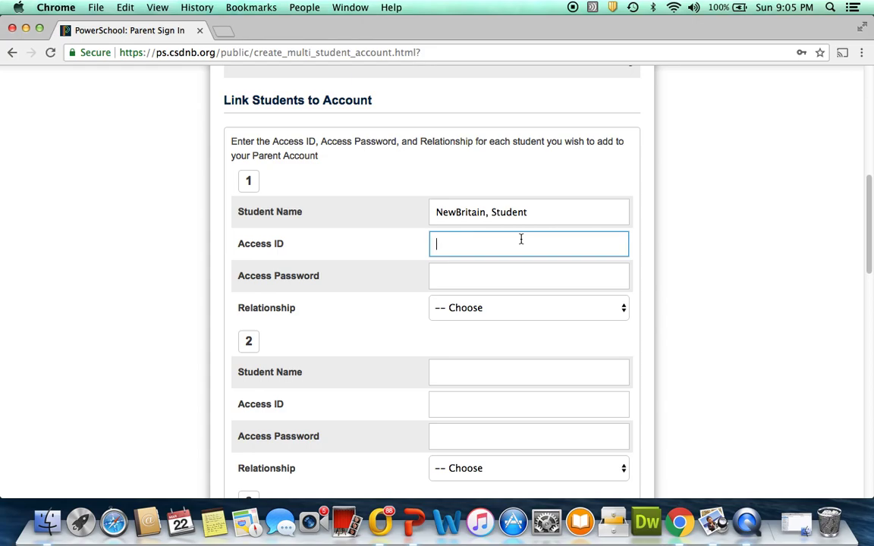
pyautogui.write('New433')
pyautogui.click(490, 281)
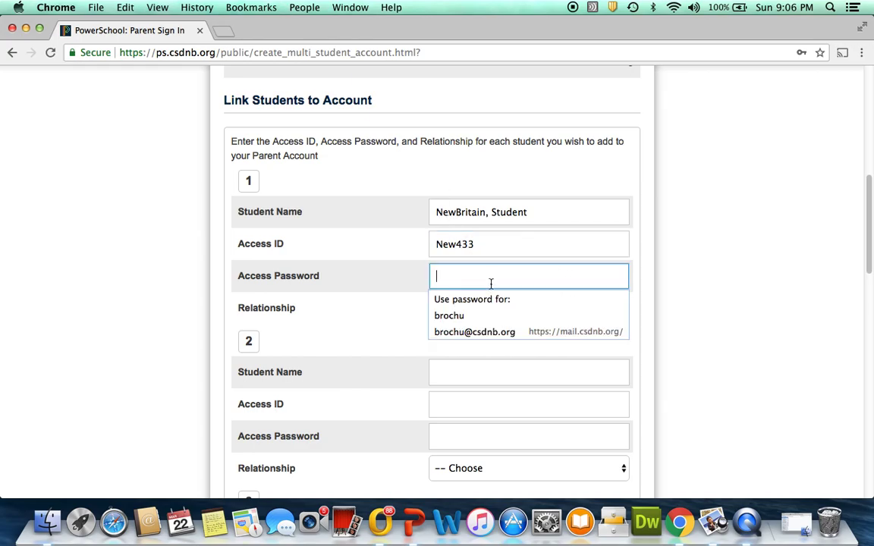
pyautogui.write('•')
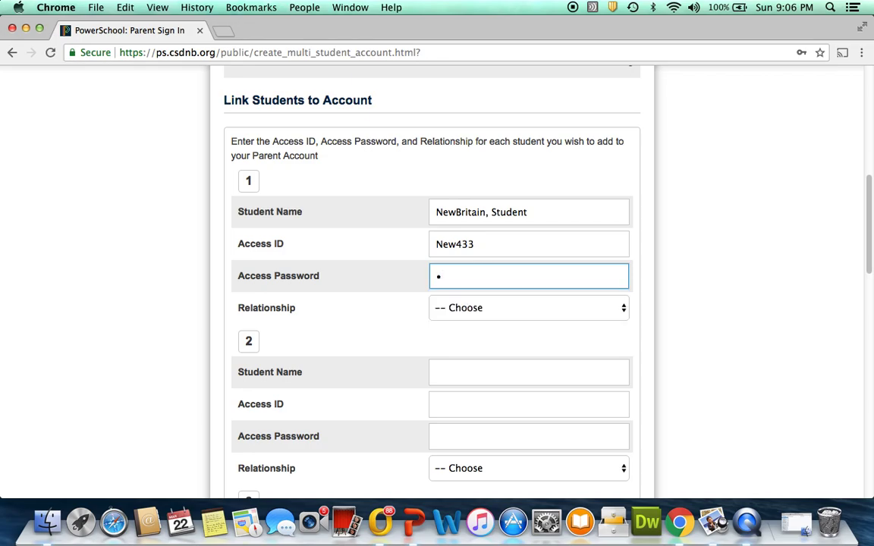
pyautogui.write('••')
pyautogui.click(611, 309)
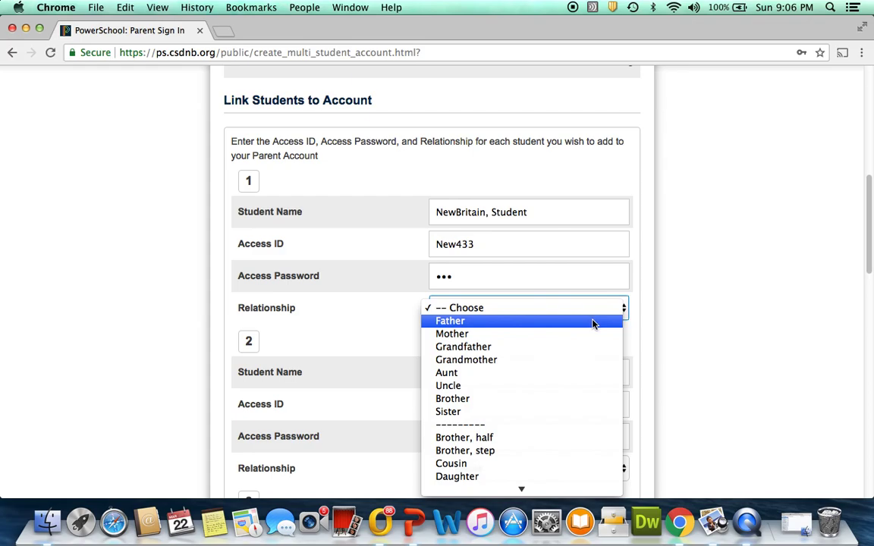
pyautogui.click(592, 321)
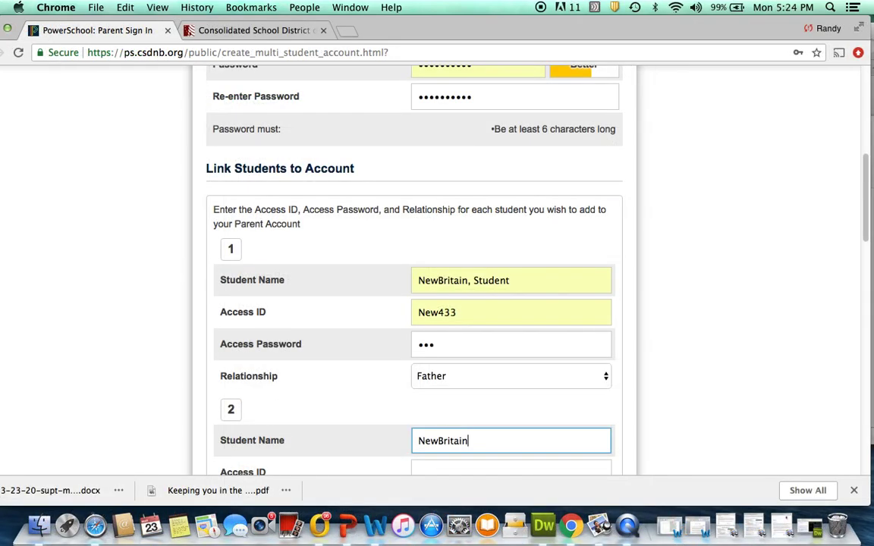
# Complete student 2's name, access ID, access password and Father relationship, then submit
pyautogui.write(', Student2')
pyautogui.scroll(-2, 868, 192)
pyautogui.press('Tab')
pyautogui.write('New179')
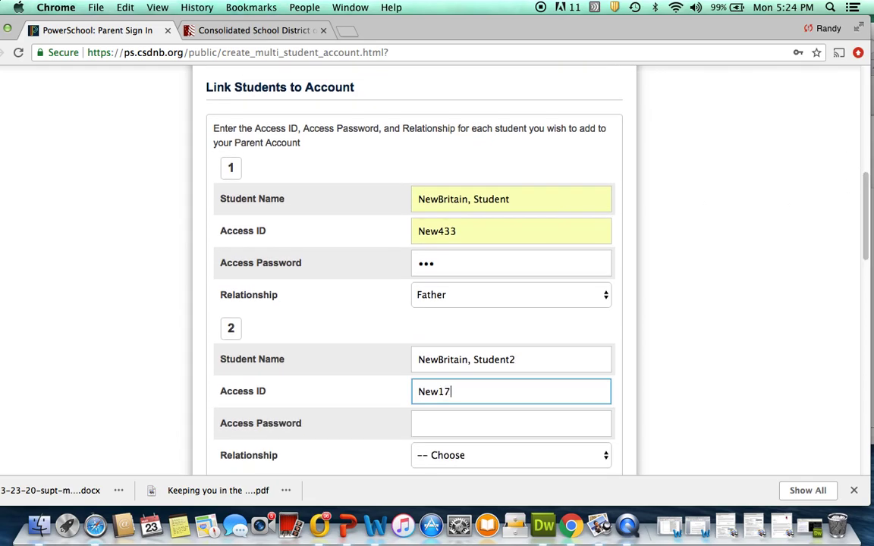
pyautogui.click(472, 423)
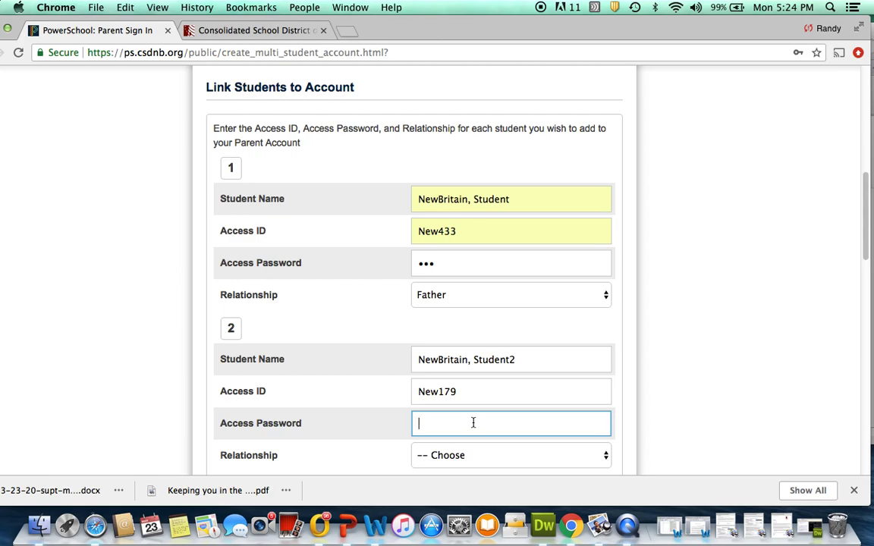
pyautogui.write('a•a')
pyautogui.click(602, 456)
pyautogui.click(550, 470)
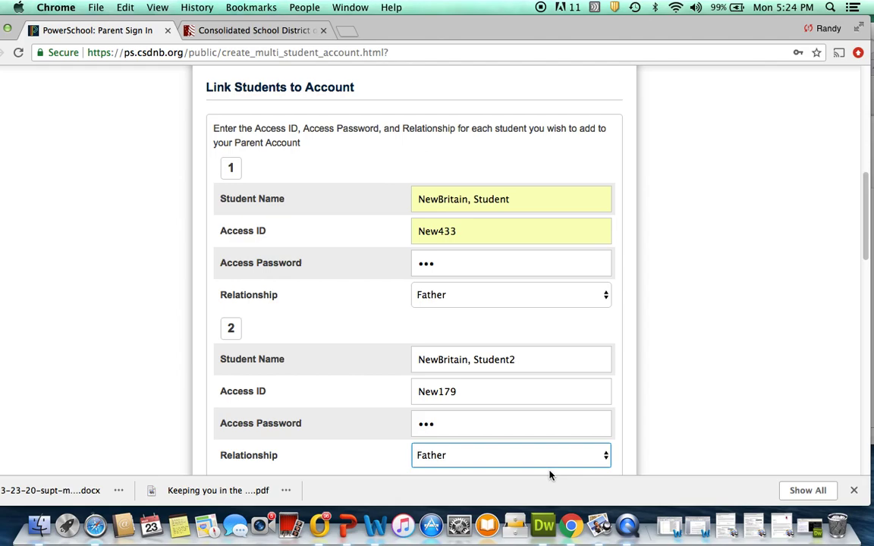
pyautogui.scroll(-10, 782, 228)
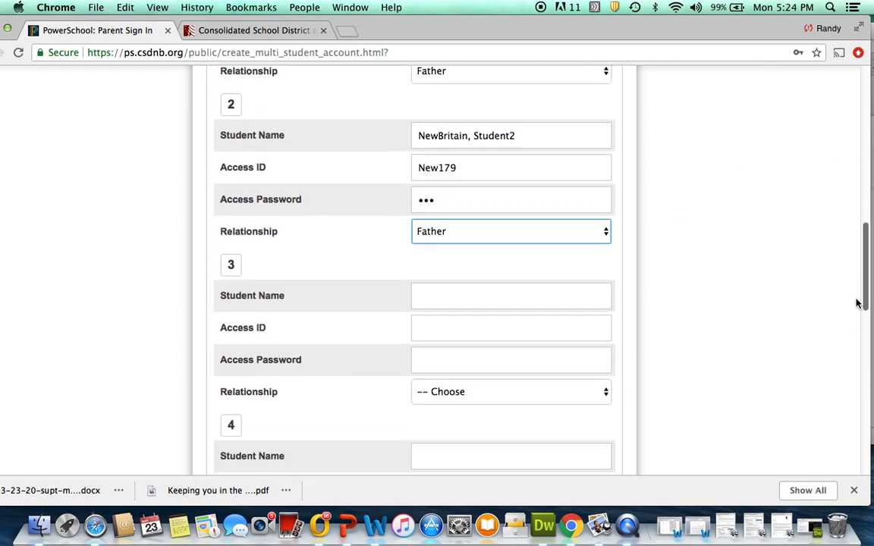
pyautogui.scroll(-20, 853, 318)
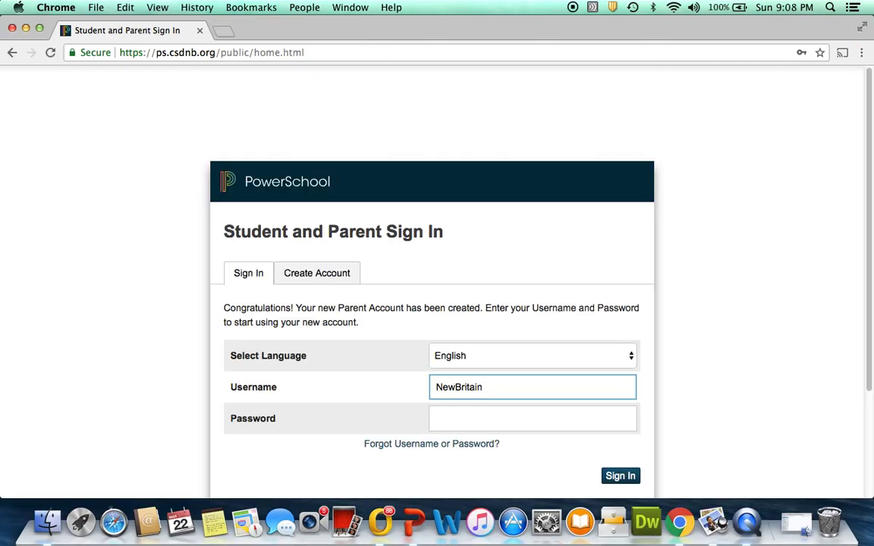
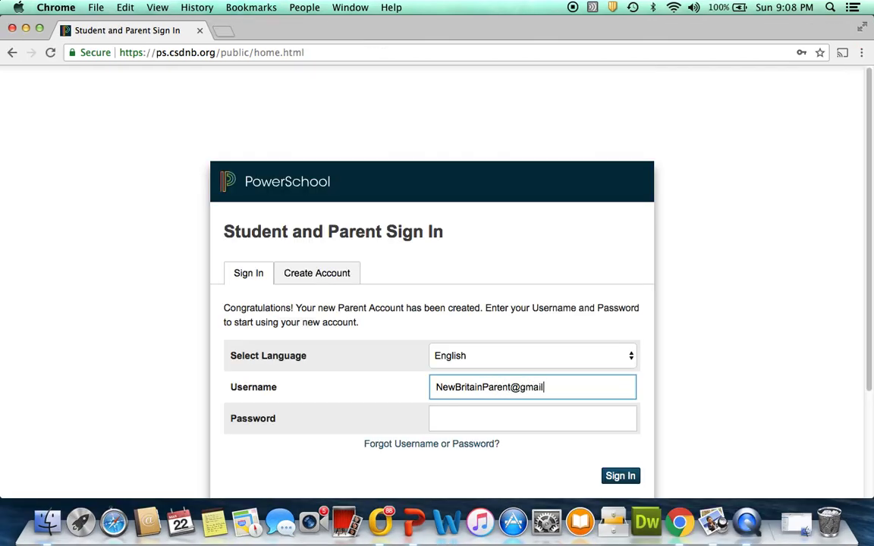
# Finish the e-mail username and enter the account password on the sign-in page
pyautogui.click(533, 418)
pyautogui.write('••••••')
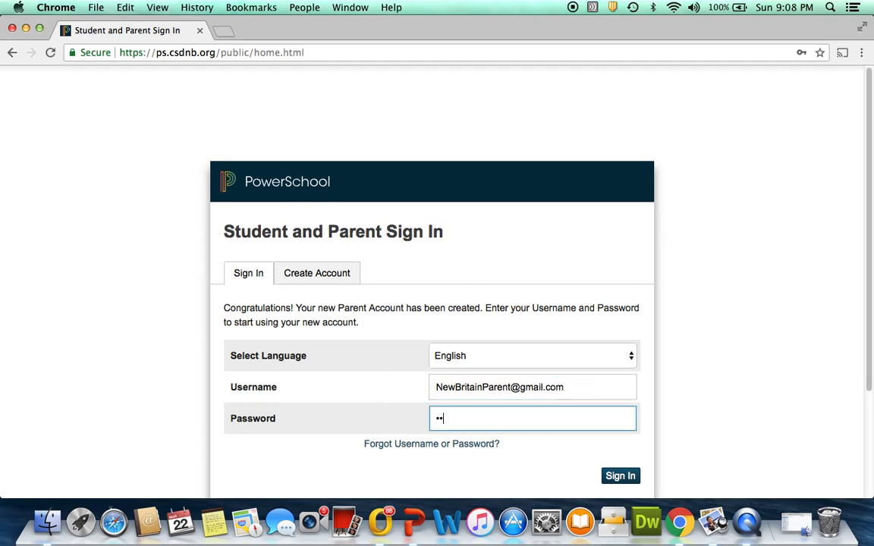
pyautogui.write('••••')
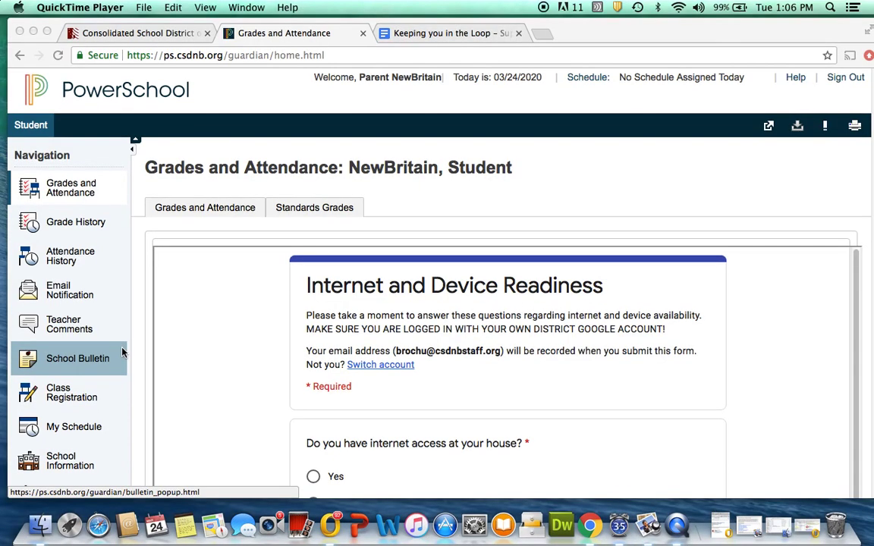
# Go to Account Preferences and its Students tab listing the linked student
pyautogui.scroll(-1, 121, 352)
pyautogui.scroll(-2, 122, 352)
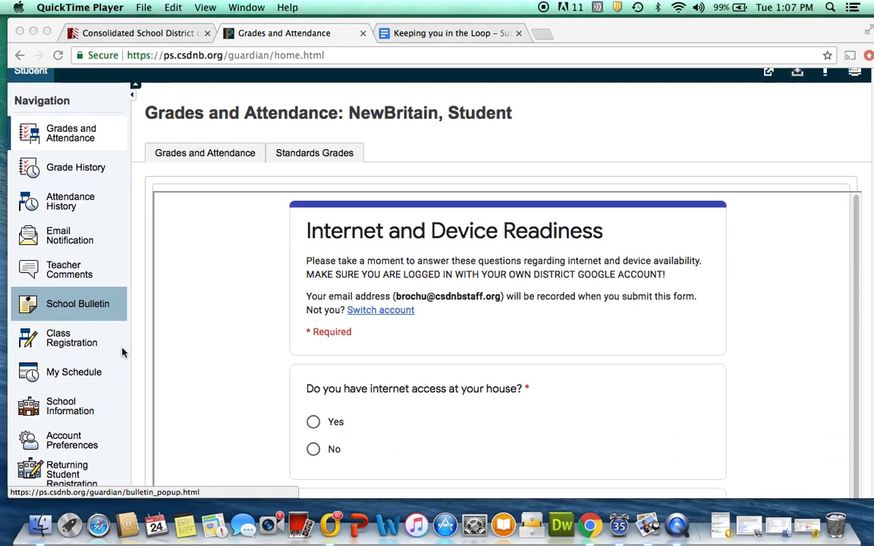
pyautogui.scroll(-1, 121, 352)
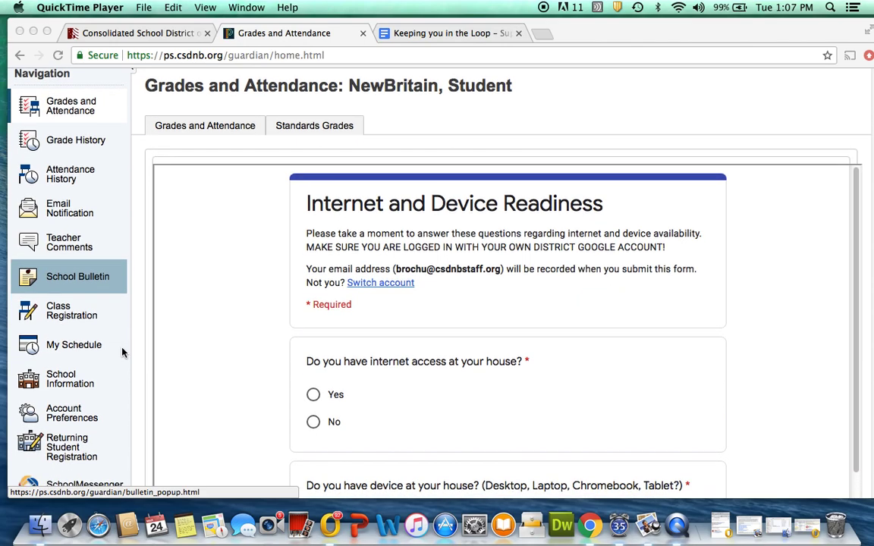
pyautogui.click(75, 414)
pyautogui.click(74, 416)
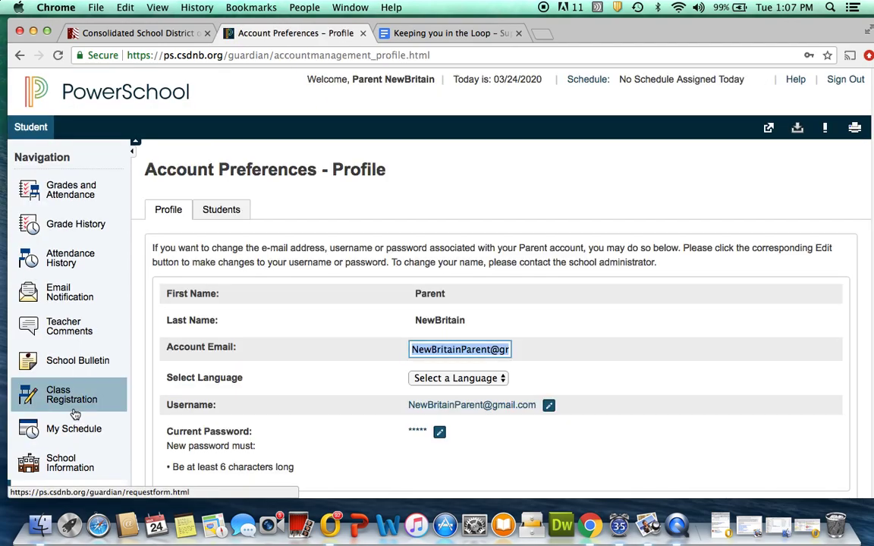
pyautogui.click(226, 212)
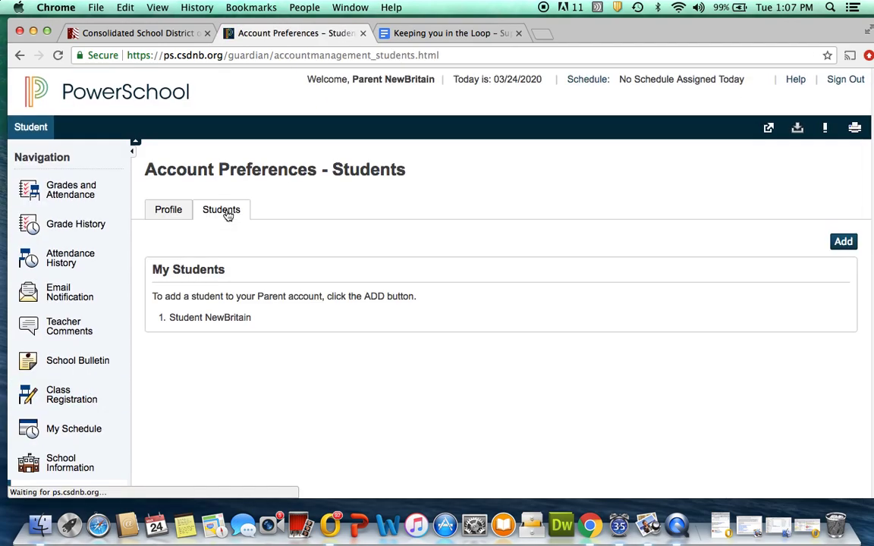
# Add the second student with name, access ID and password, relationship Father
pyautogui.click(841, 244)
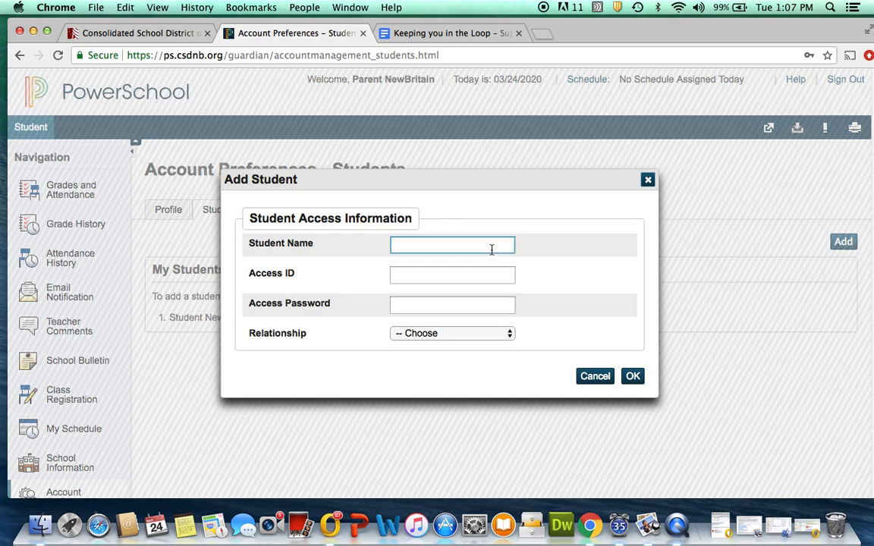
pyautogui.write('Student2 NewBritain')
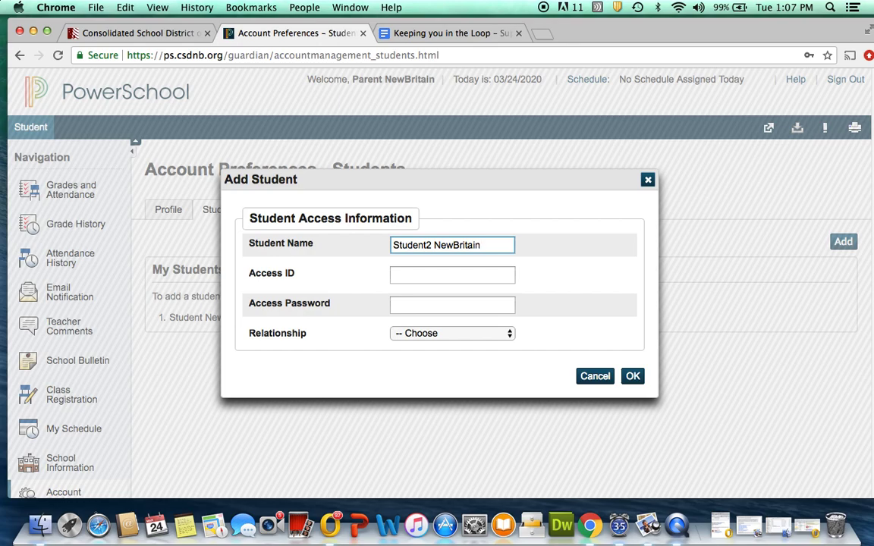
pyautogui.press('Tab')
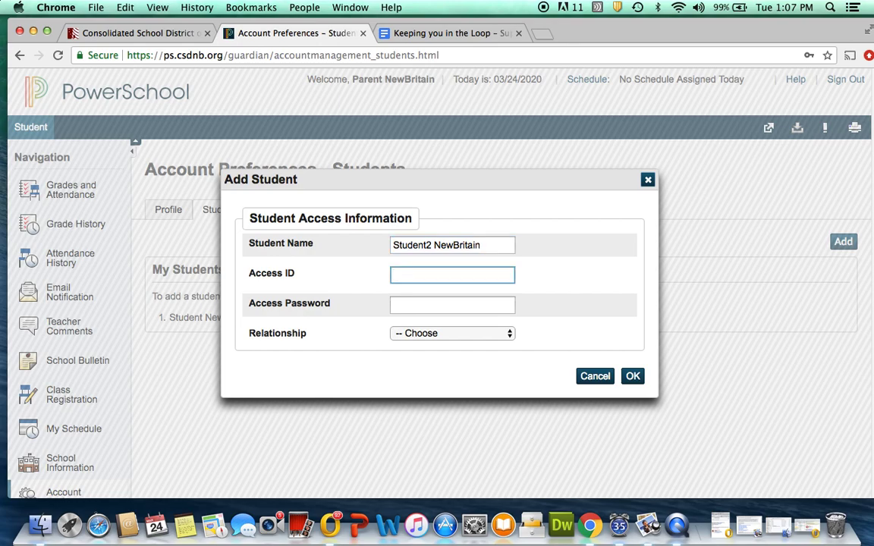
pyautogui.write('New179')
pyautogui.press('Tab')
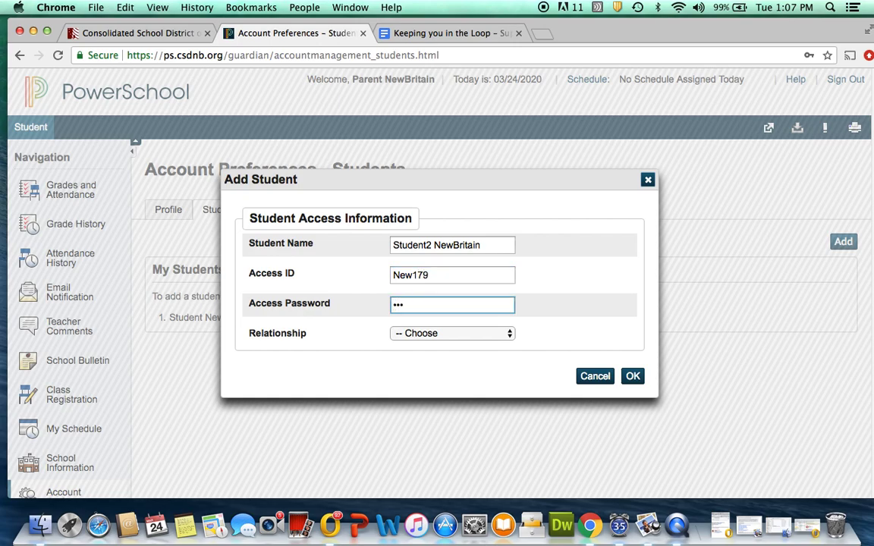
pyautogui.click(509, 334)
pyautogui.click(440, 345)
pyautogui.click(633, 376)
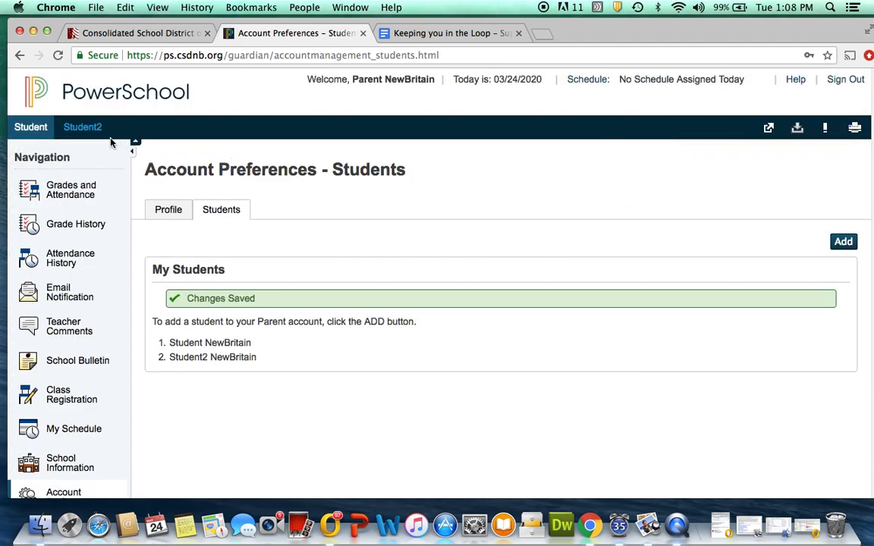
# Switch between both students, view Student2's Standards Grades, then return to Grades and Attendance
pyautogui.click(91, 133)
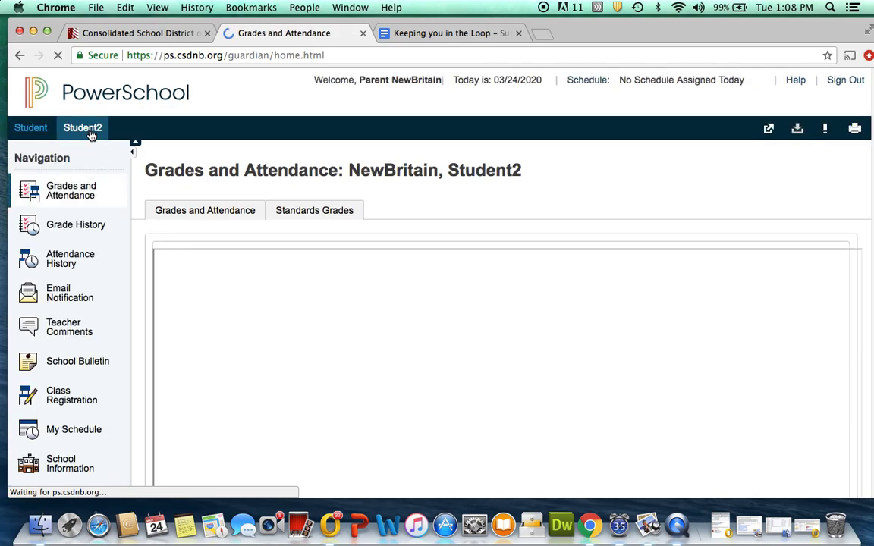
pyautogui.click(31, 127)
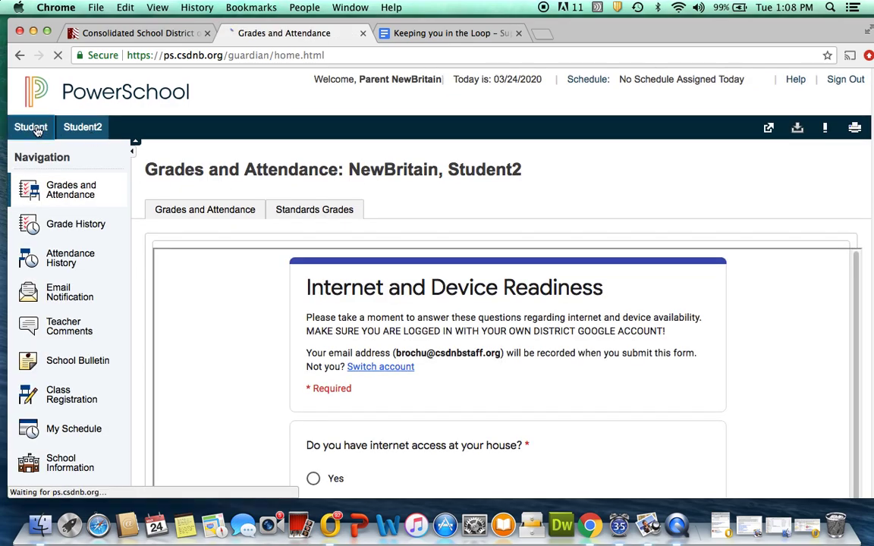
pyautogui.scroll(-1, 209, 288)
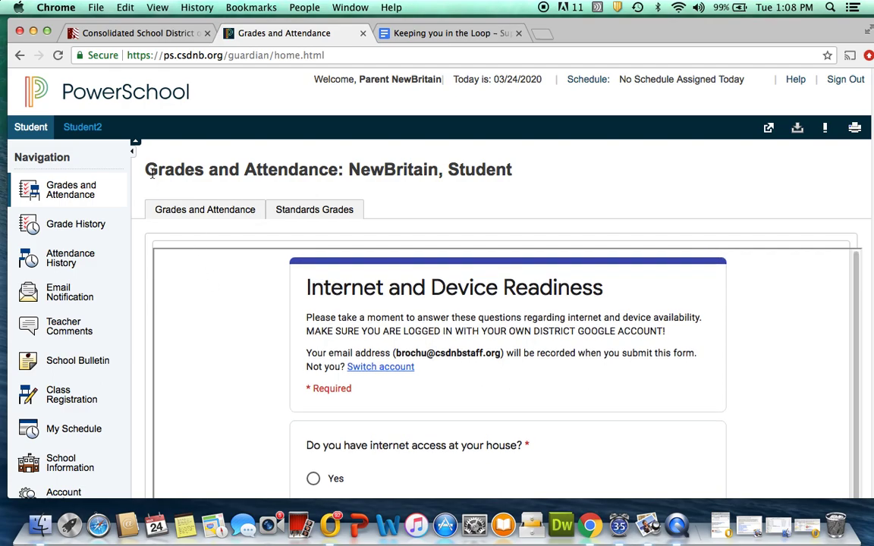
pyautogui.click(91, 130)
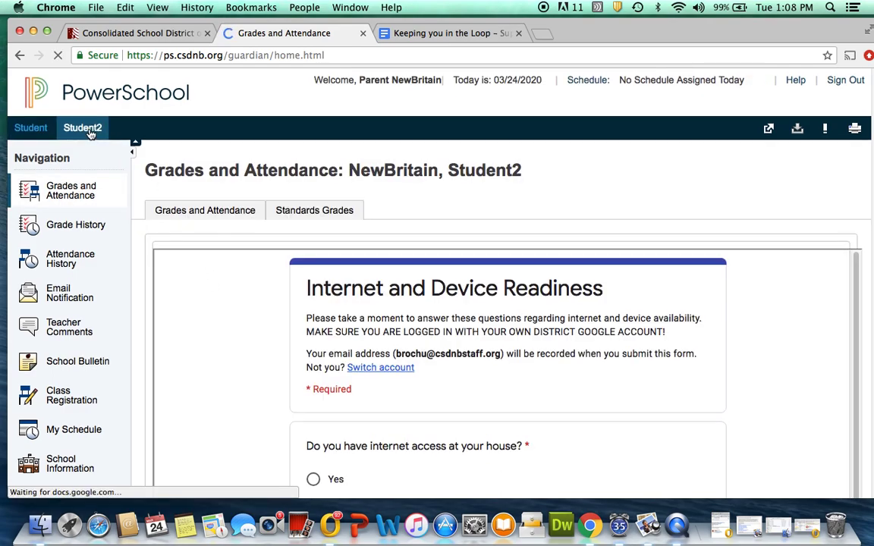
pyautogui.click(288, 213)
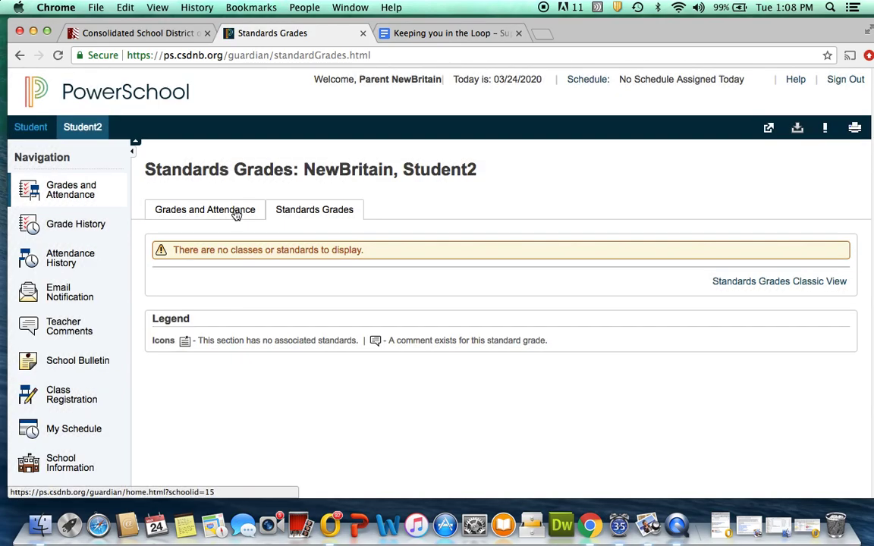
pyautogui.click(235, 214)
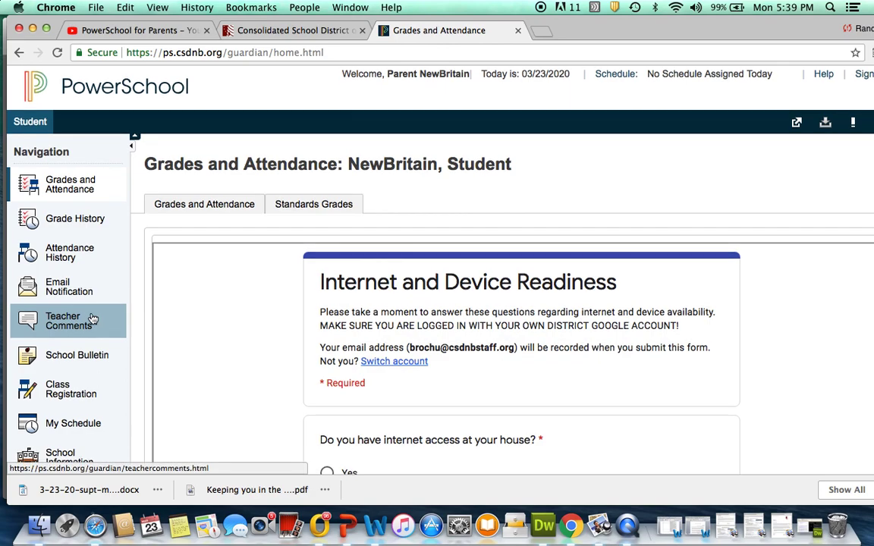
pyautogui.scroll(-5, 92, 319)
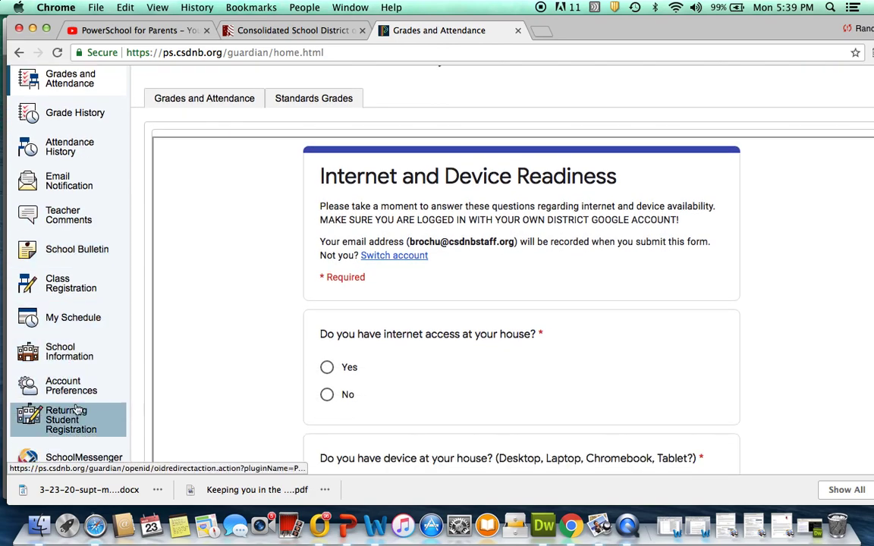
# Start Returning Student Registration 2020-2021, leaving Middle Name and Suffix blank
pyautogui.click(74, 416)
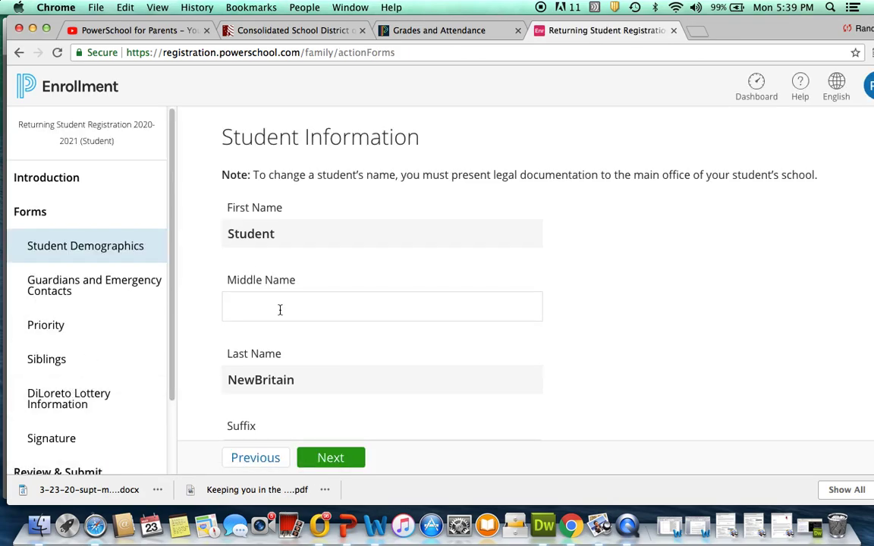
pyautogui.click(280, 308)
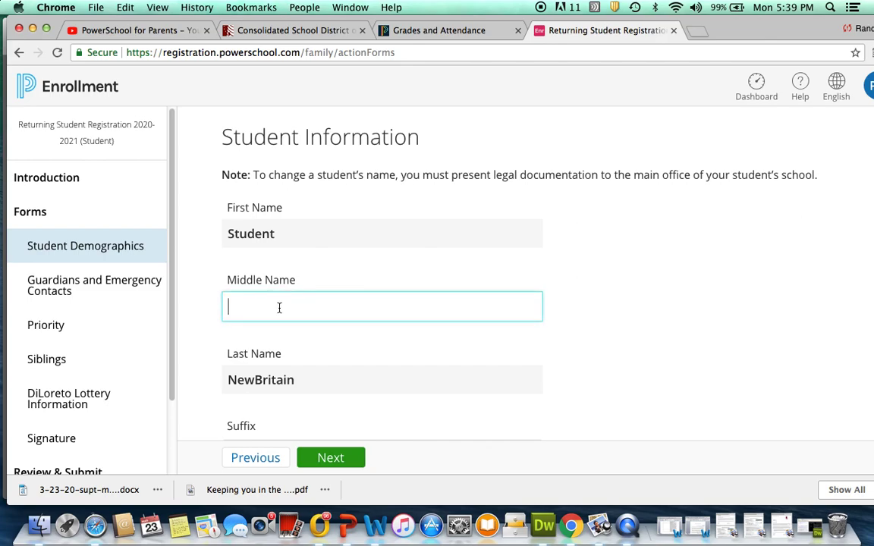
pyautogui.click(591, 332)
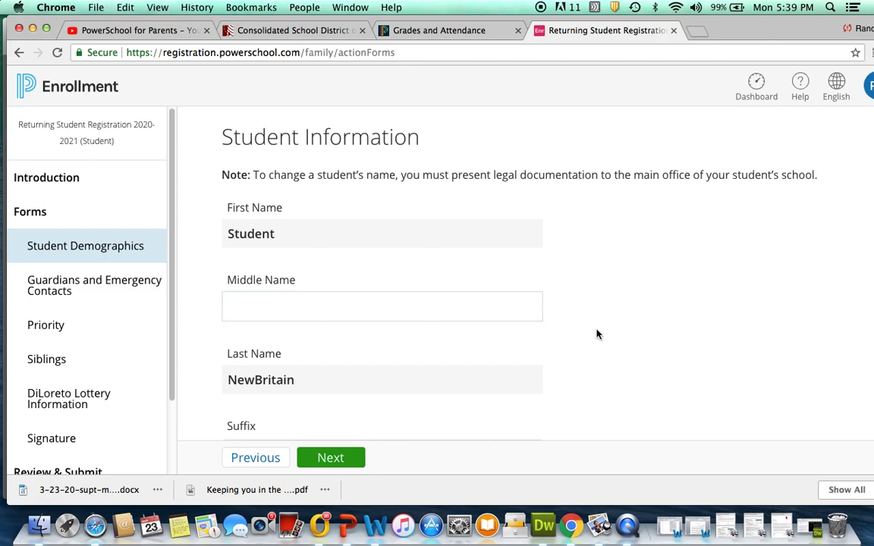
pyautogui.scroll(-5, 586, 334)
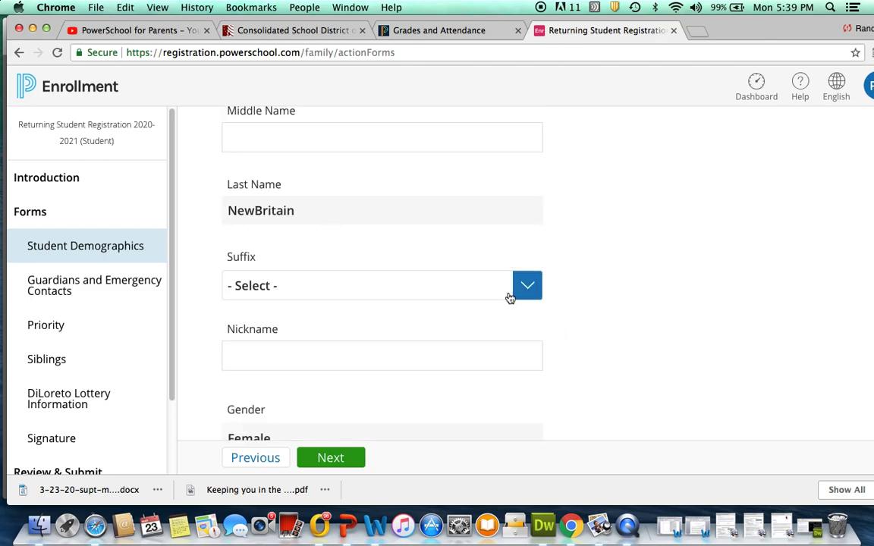
pyautogui.click(520, 291)
pyautogui.click(572, 286)
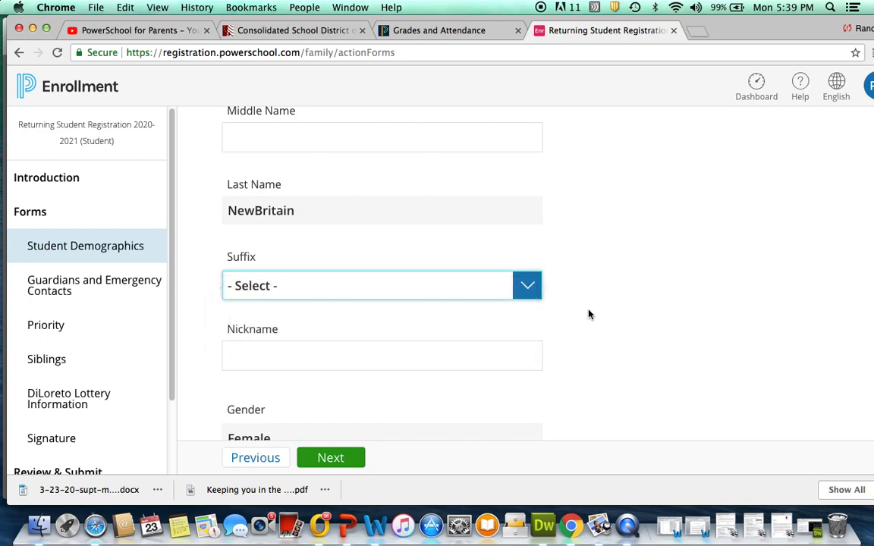
pyautogui.scroll(-3, 576, 334)
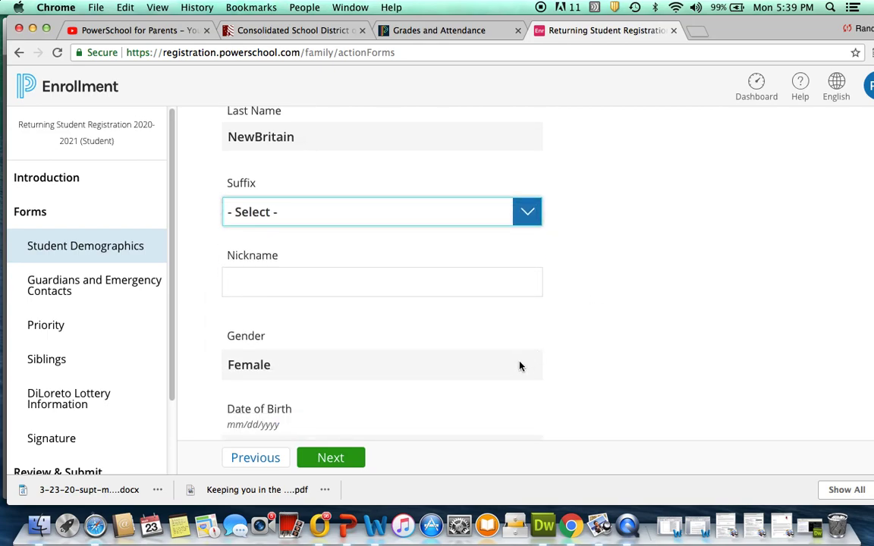
pyautogui.scroll(-2, 518, 366)
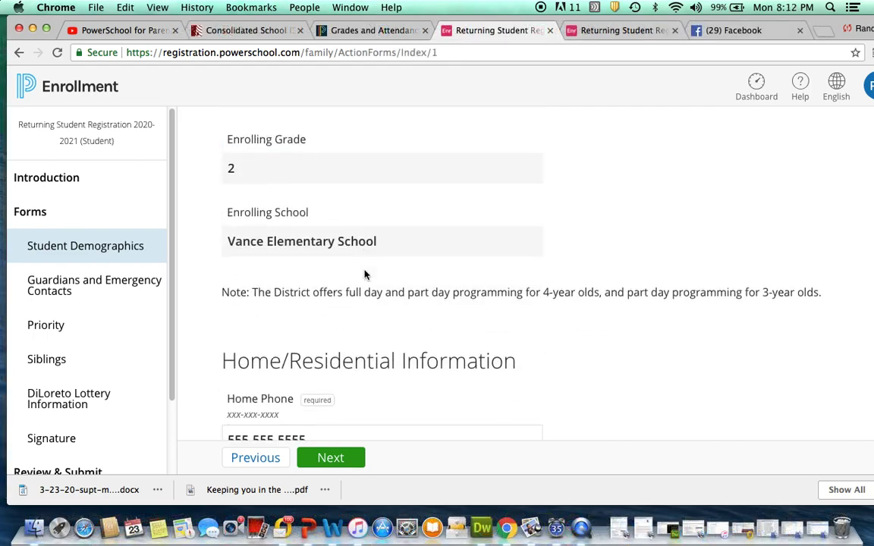
pyautogui.scroll(-3, 365, 270)
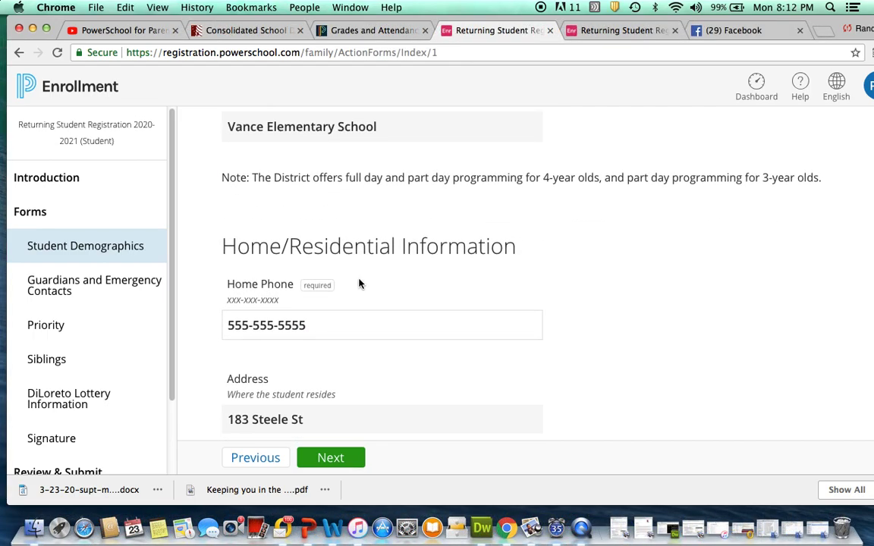
pyautogui.click(328, 314)
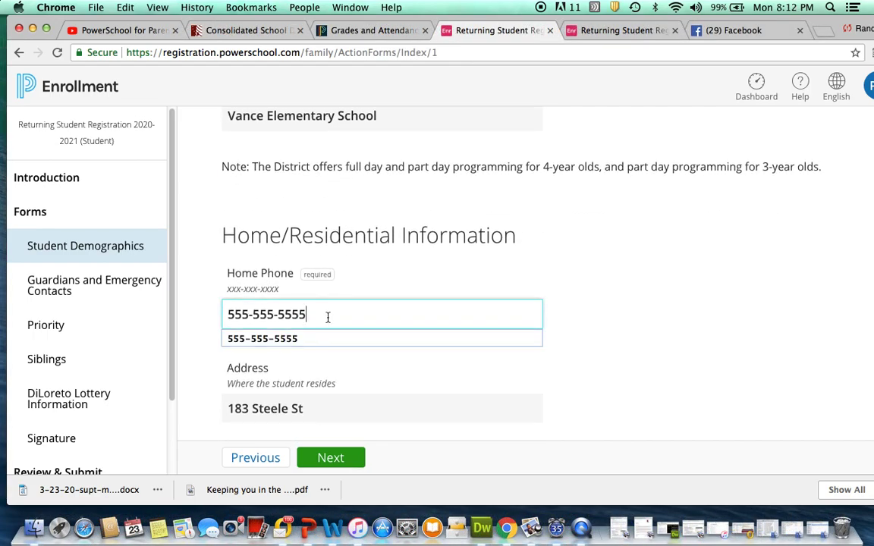
pyautogui.press('BackSpace')
pyautogui.press('BackSpace')
pyautogui.press('BackSpace')
pyautogui.press('BackSpace')
pyautogui.press('BackSpace')
pyautogui.press('BackSpace')
pyautogui.press('BackSpace')
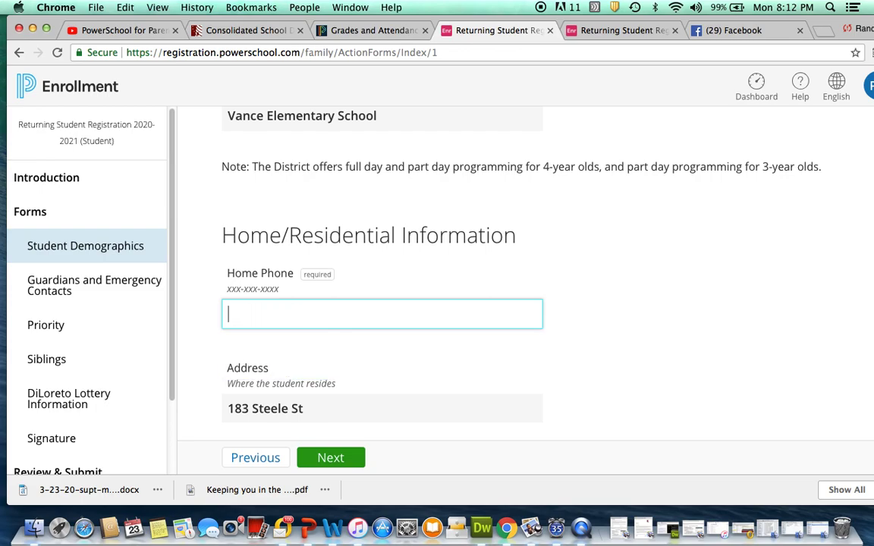
pyautogui.write('444-444-4')
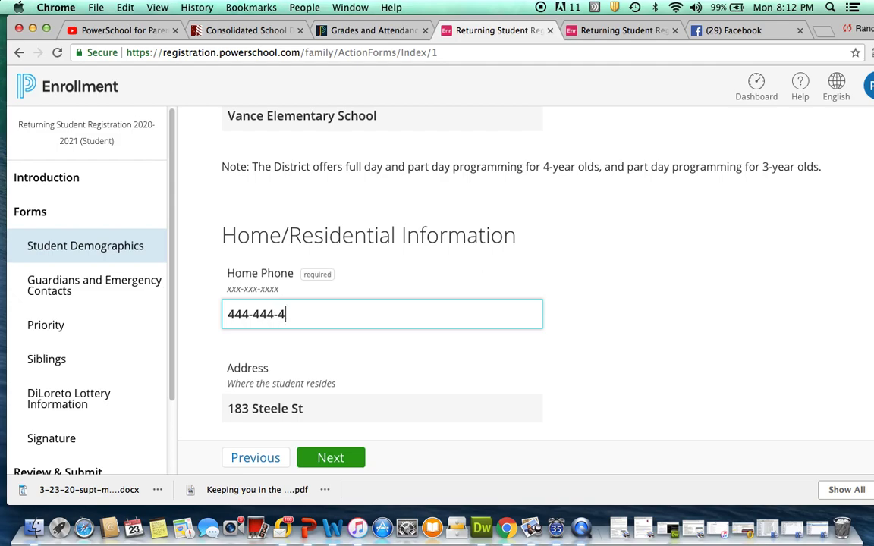
pyautogui.write('444')
# Answer Yes to modifying the address and replace 99 Fake Rd. with 100 Test Drive
pyautogui.scroll(-5, 233, 289)
pyautogui.click(230, 278)
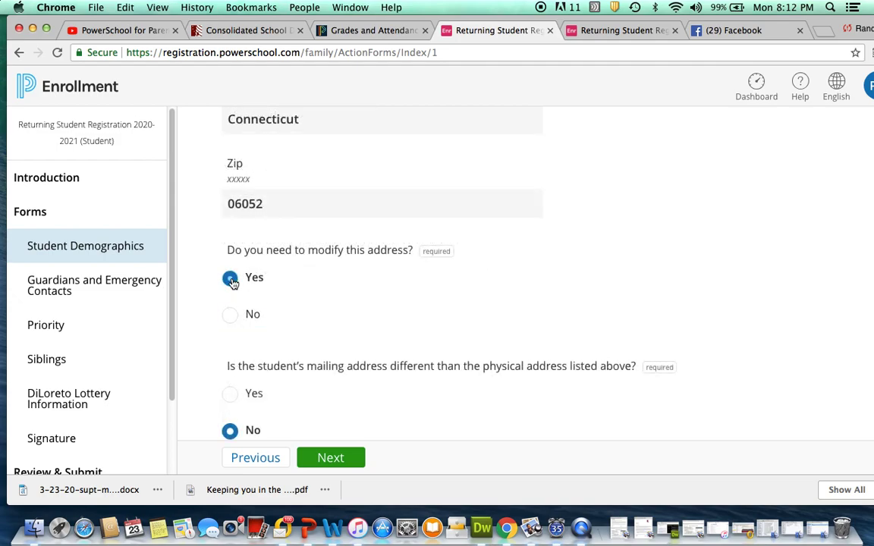
pyautogui.click(298, 428)
pyautogui.scroll(-1, 296, 425)
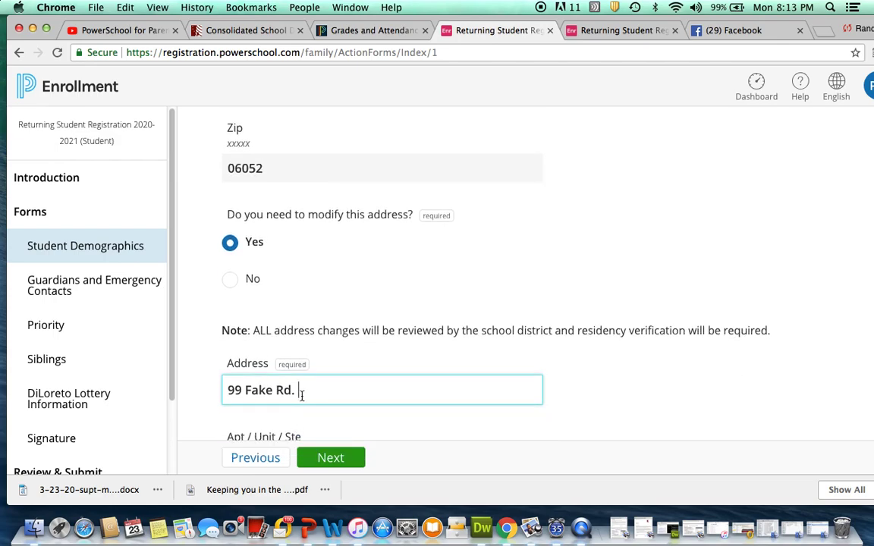
pyautogui.moveTo(301, 392); pyautogui.dragTo(221, 394)
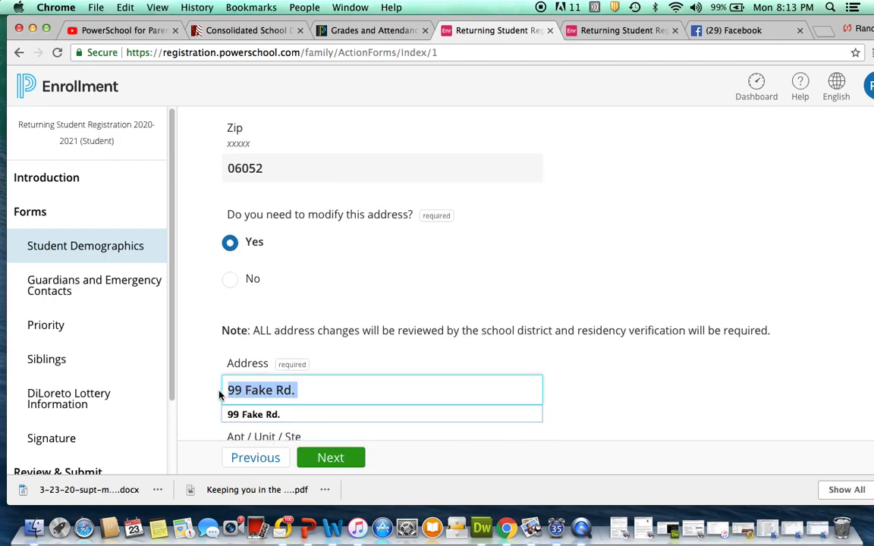
pyautogui.write('100 Test Drive')
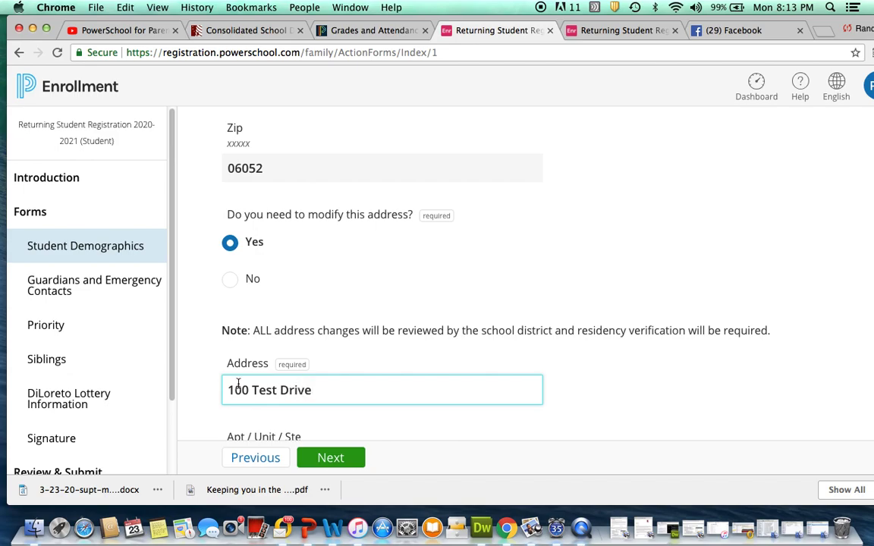
# Scroll through the Guardians, Emergency Contacts and Siblings forms to the Electronic Signature page
pyautogui.scroll(-7, 267, 394)
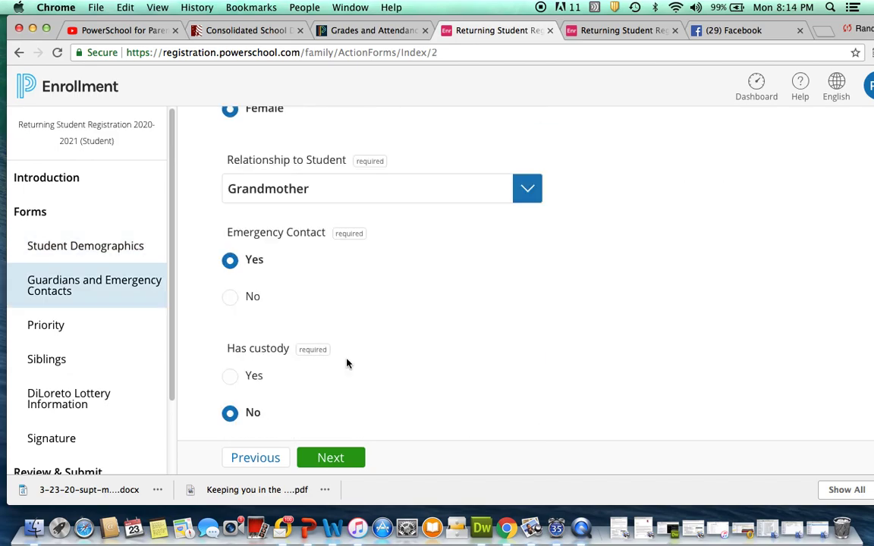
pyautogui.scroll(5, 347, 363)
pyautogui.scroll(-10, 347, 364)
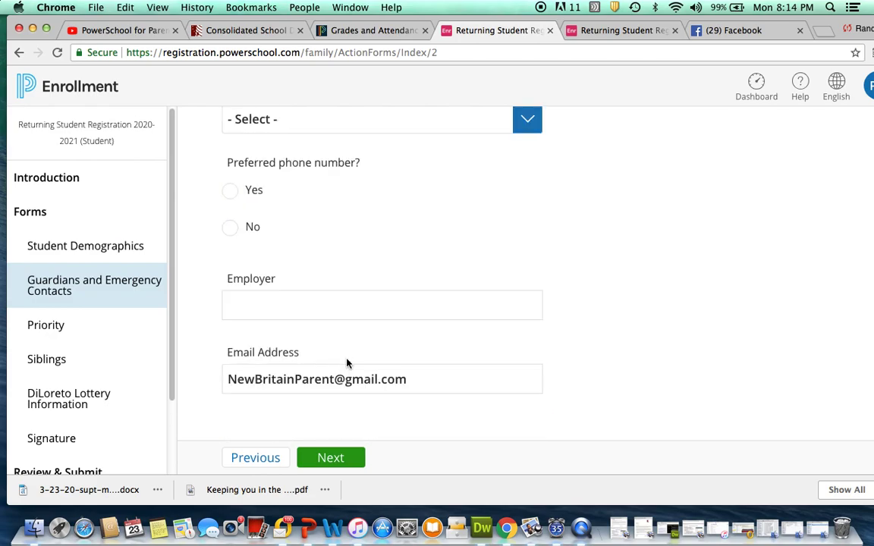
pyautogui.scroll(-6, 347, 364)
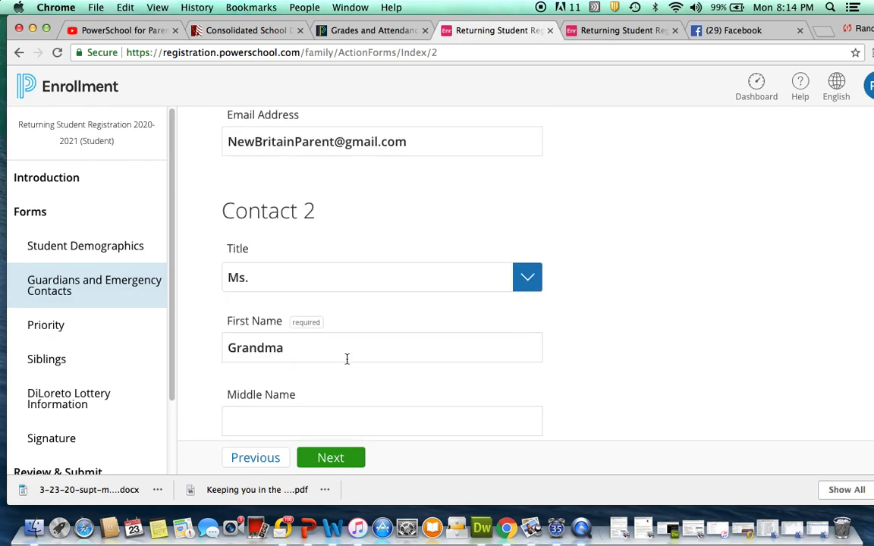
pyautogui.scroll(-8, 347, 359)
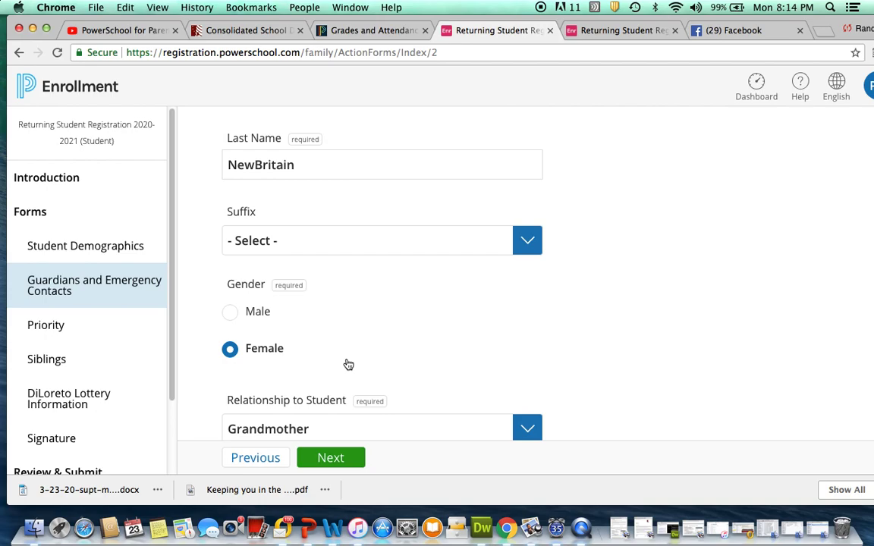
pyautogui.scroll(-7, 348, 365)
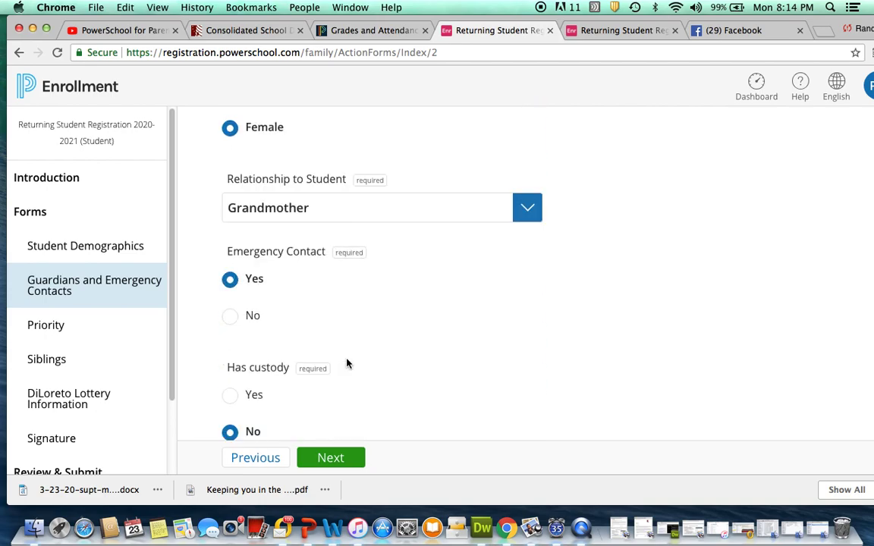
pyautogui.scroll(-4, 349, 365)
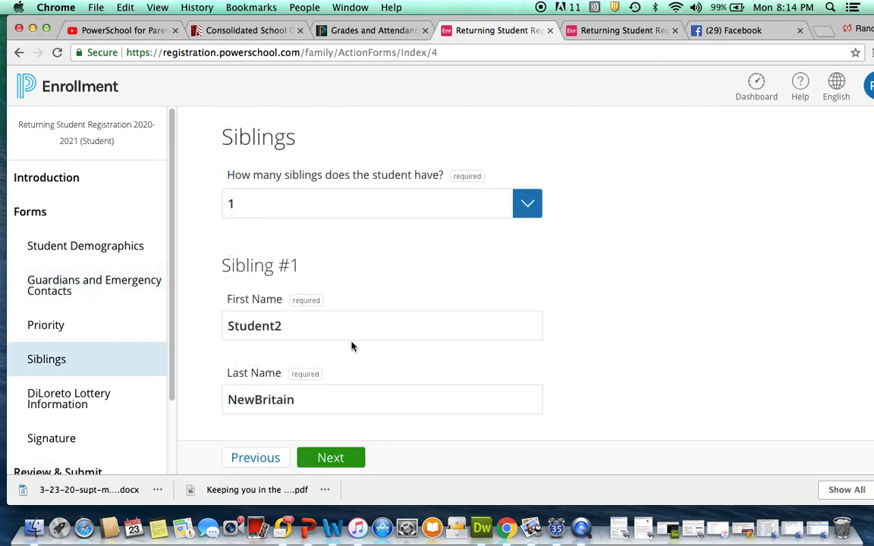
pyautogui.scroll(-3, 352, 347)
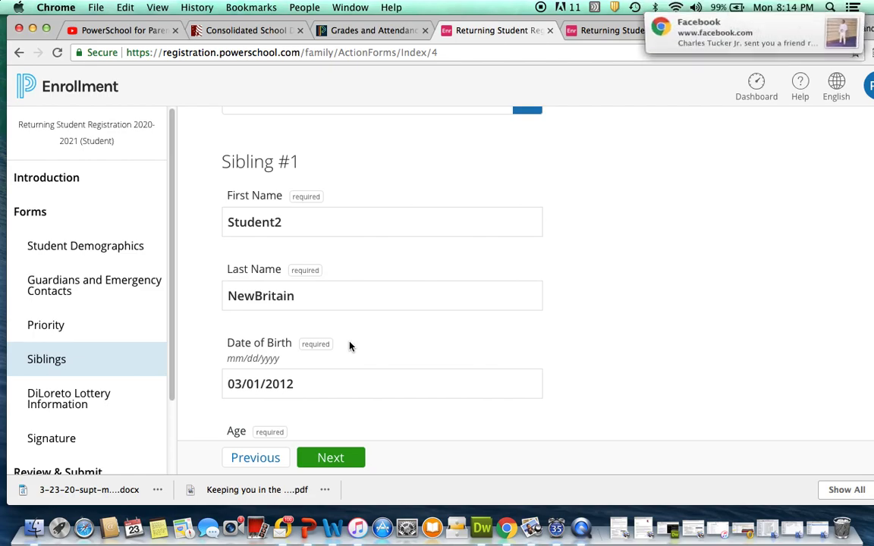
pyautogui.scroll(-1, 349, 346)
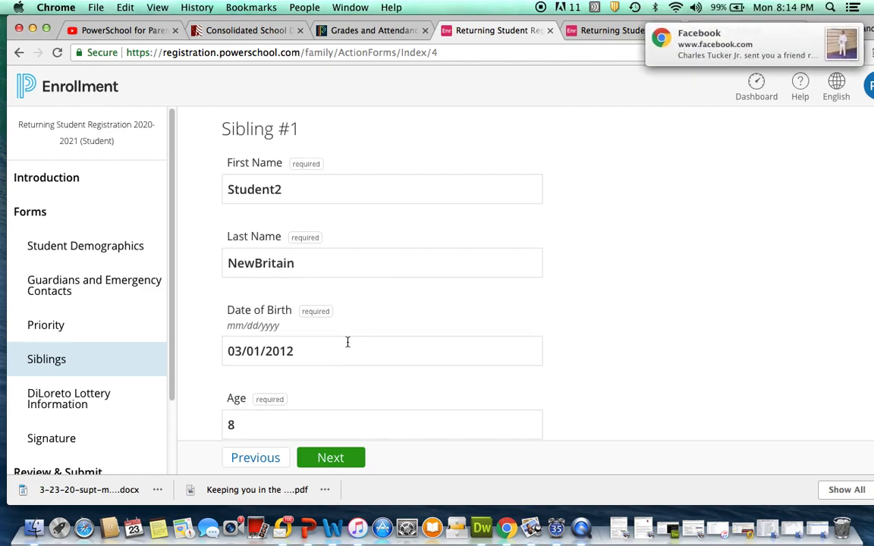
pyautogui.scroll(-4, 348, 344)
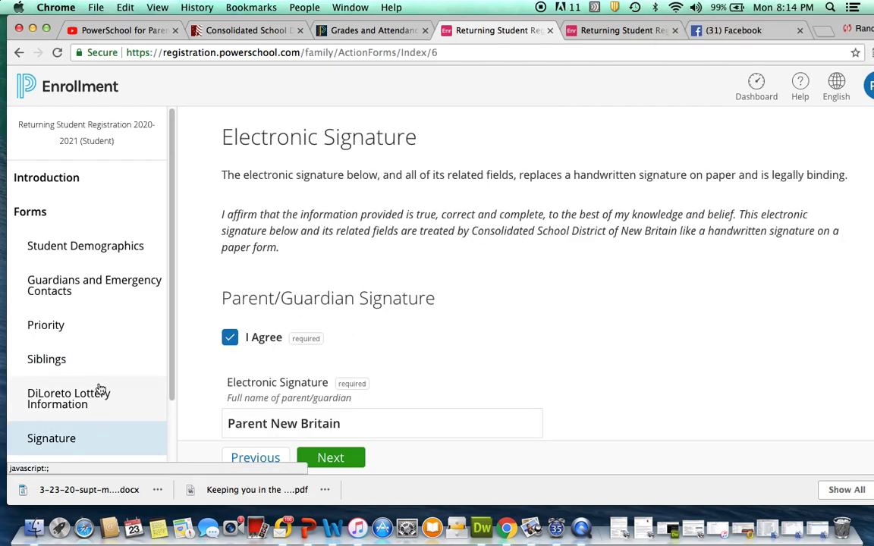
# Confirm the guardian's electronic signature and today's date 03/23/2020, then continue to Review & Submit
pyautogui.scroll(-3, 93, 386)
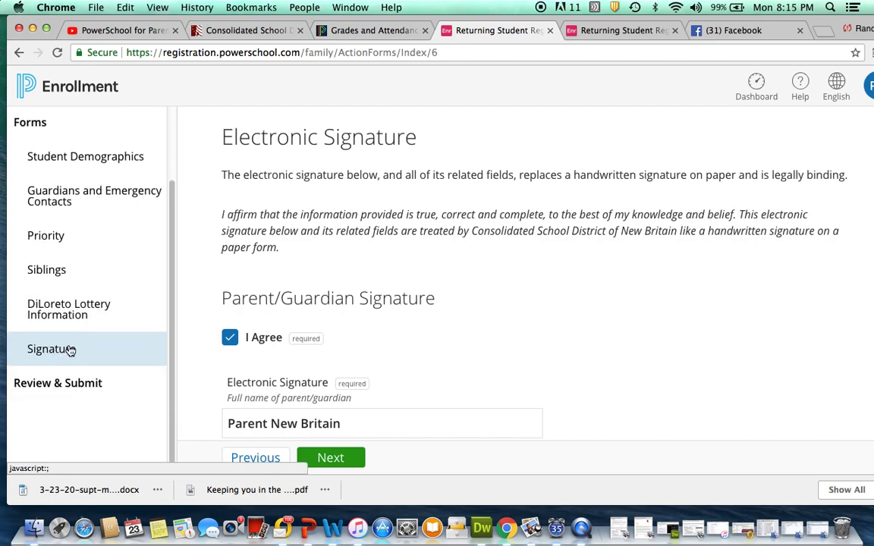
pyautogui.click(407, 380)
pyautogui.scroll(-3, 385, 382)
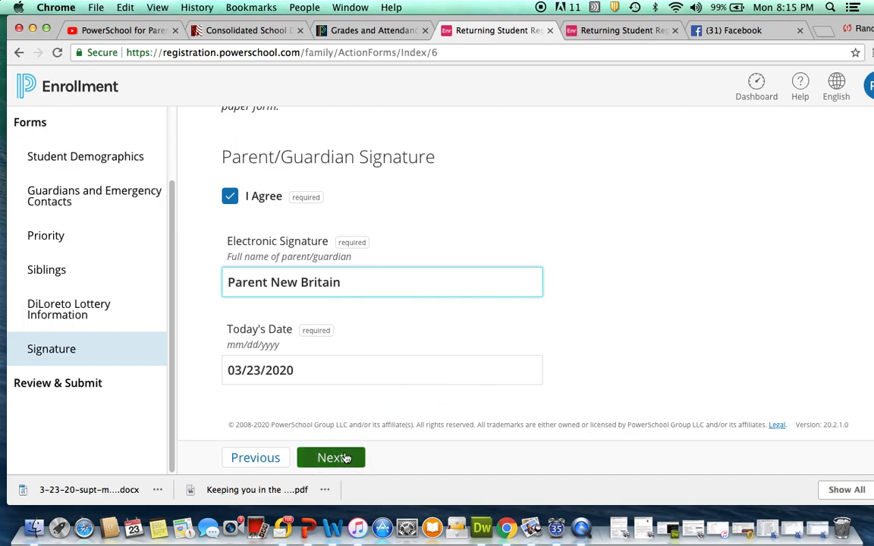
pyautogui.click(304, 371)
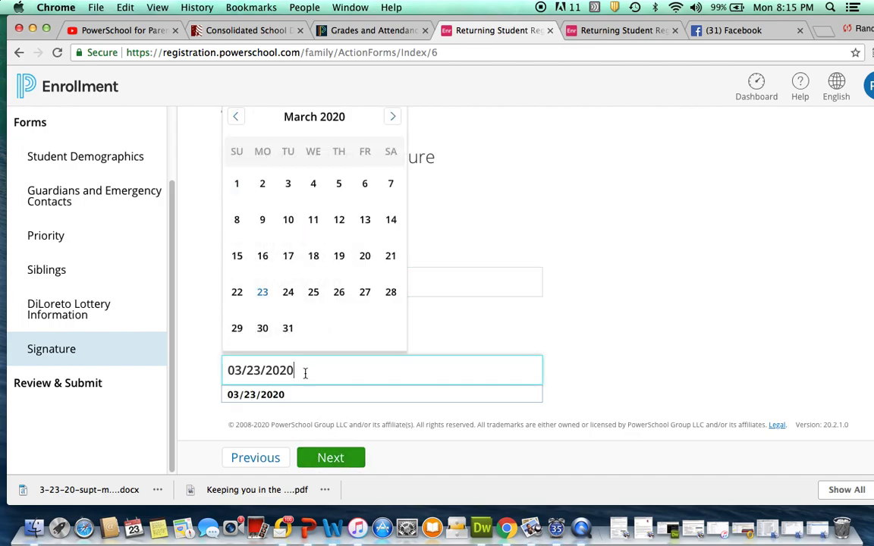
pyautogui.click(345, 457)
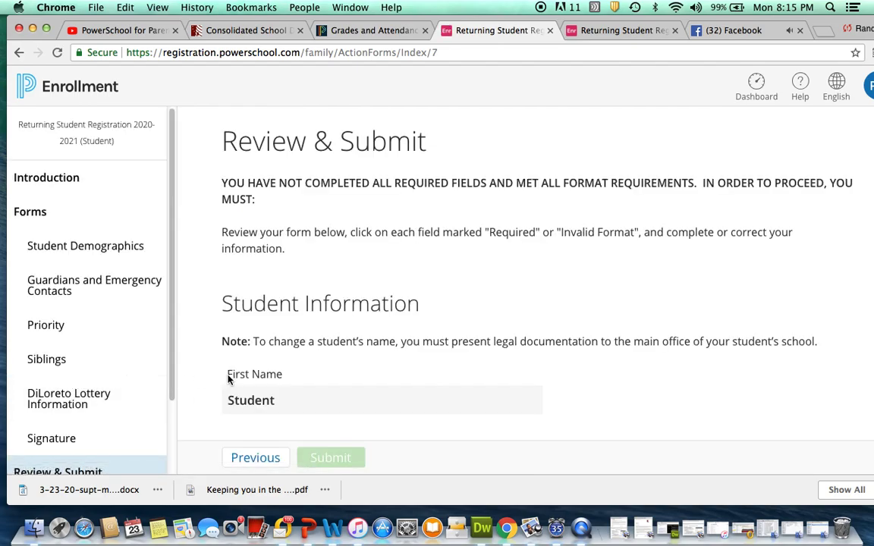
# Scroll down Review & Submit to find the unanswered address-modification and mailing-address questions
pyautogui.scroll(-1, 323, 379)
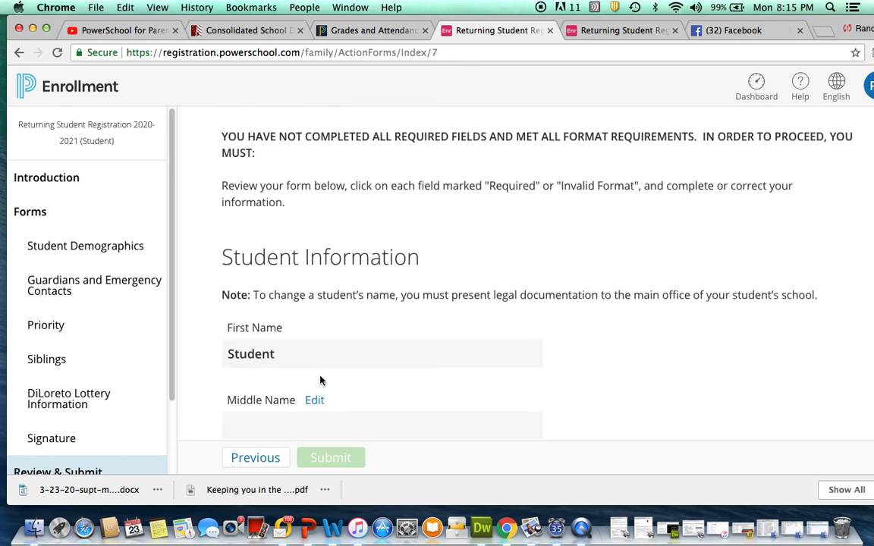
pyautogui.scroll(-3, 320, 381)
pyautogui.scroll(-10, 319, 381)
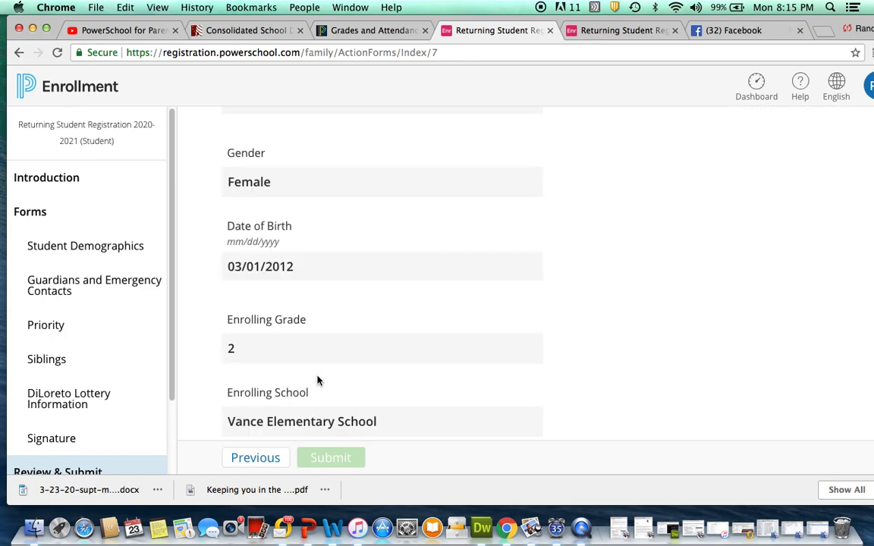
pyautogui.scroll(-8, 317, 381)
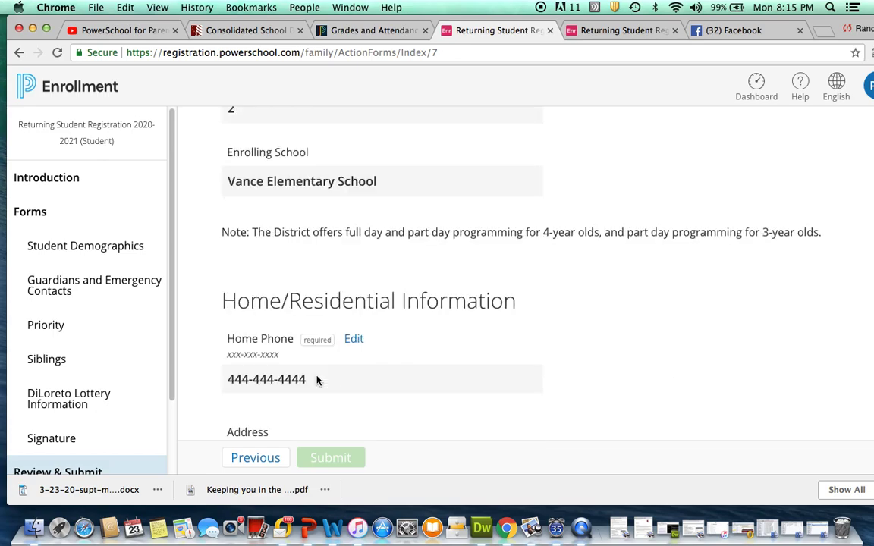
pyautogui.scroll(-5, 317, 381)
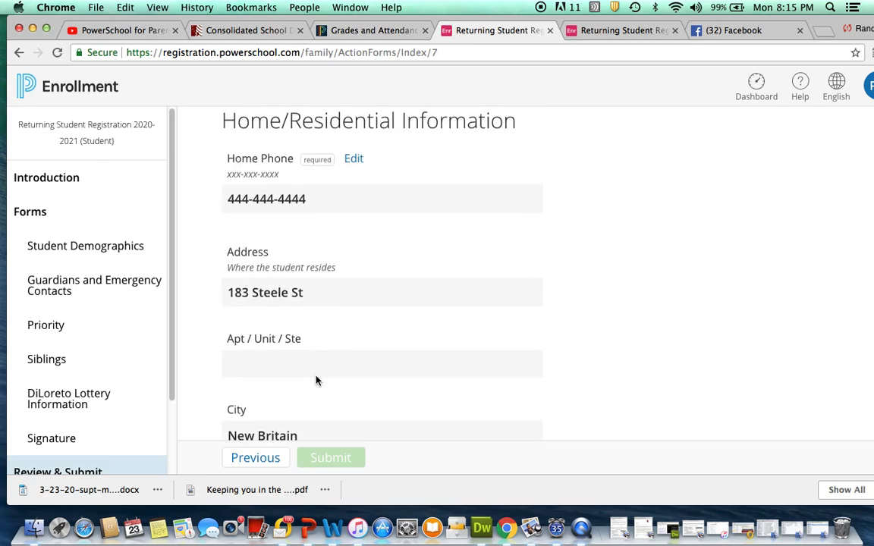
pyautogui.scroll(-10, 317, 381)
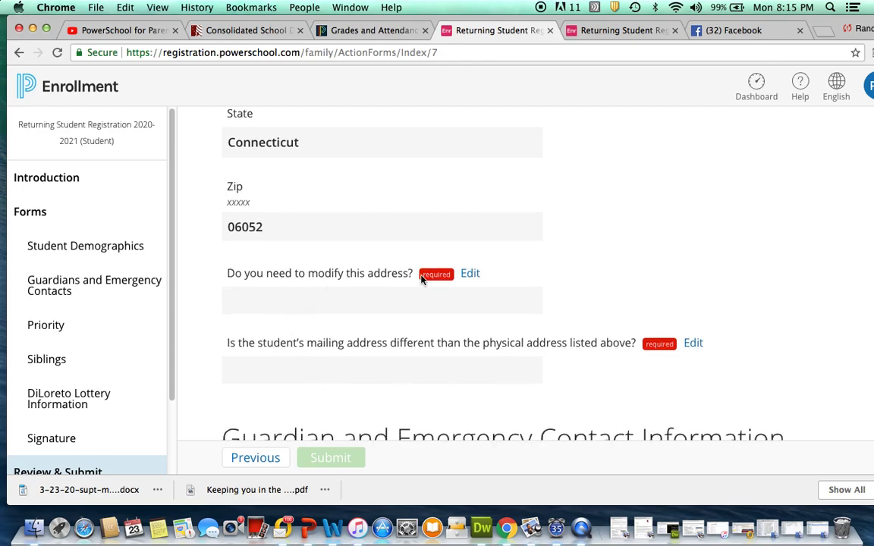
# Return to the address question, answer Yes, and autofill 100 Test Drive as the street address
pyautogui.click(470, 276)
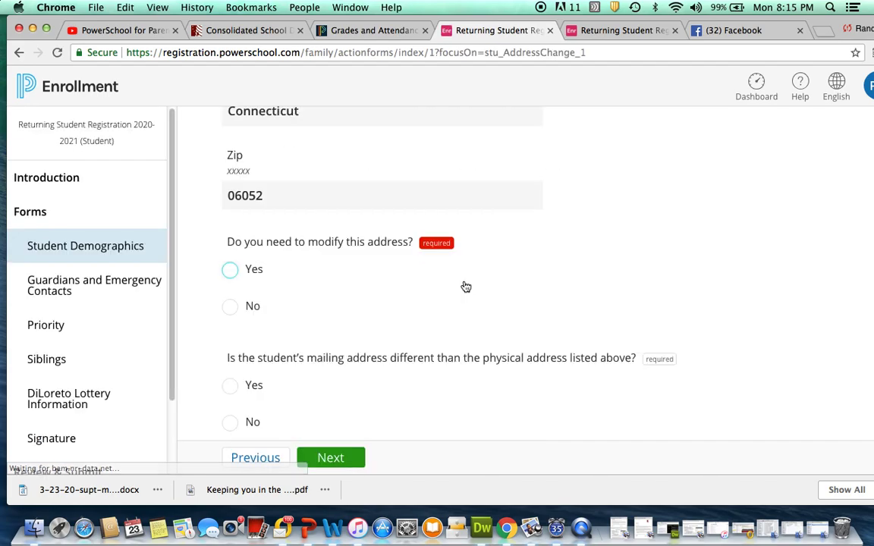
pyautogui.click(231, 271)
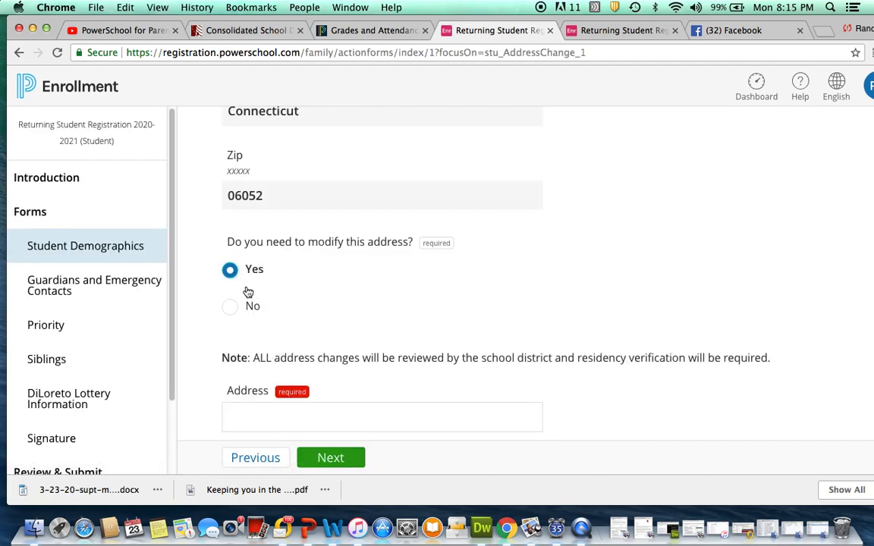
pyautogui.scroll(-3, 291, 316)
pyautogui.click(288, 314)
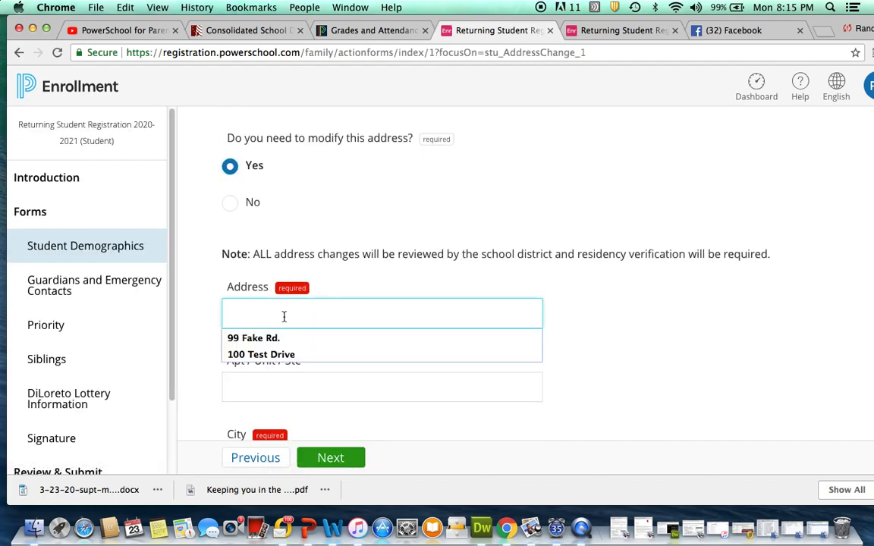
pyautogui.click(281, 355)
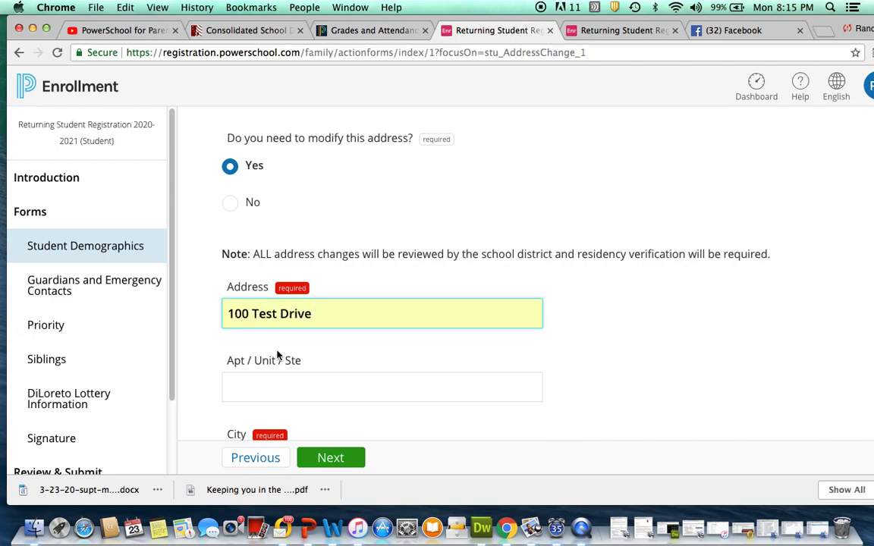
pyautogui.scroll(-5, 340, 356)
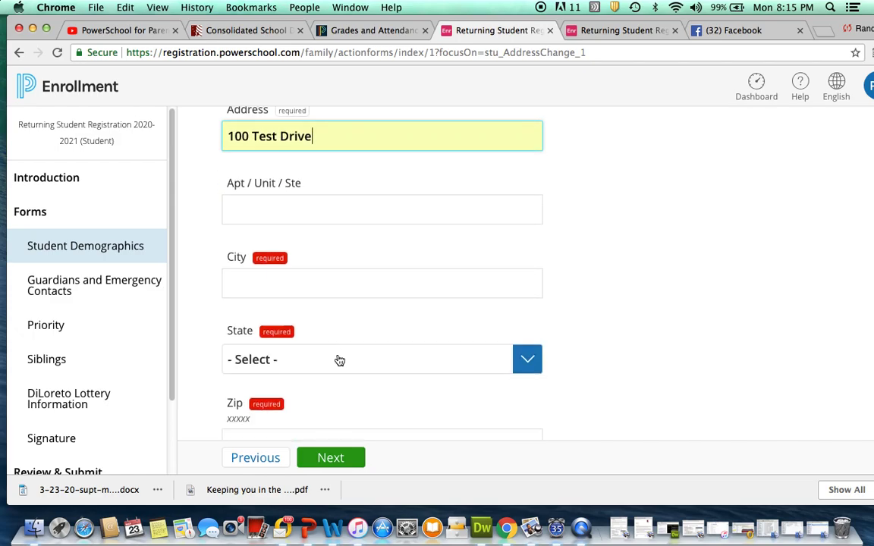
pyautogui.scroll(1, 338, 361)
pyautogui.click(296, 309)
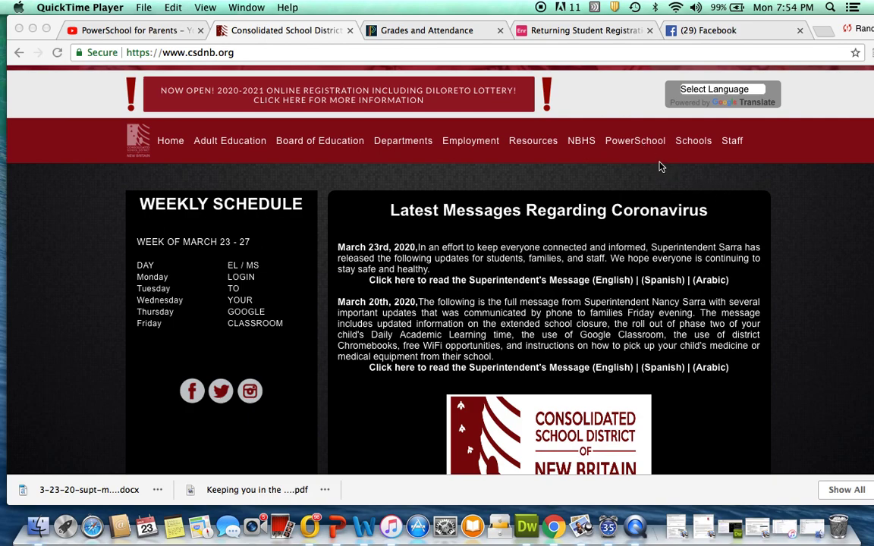
# Open the Parent/Student Portal from the district website's PowerSchool menu
pyautogui.click(644, 145)
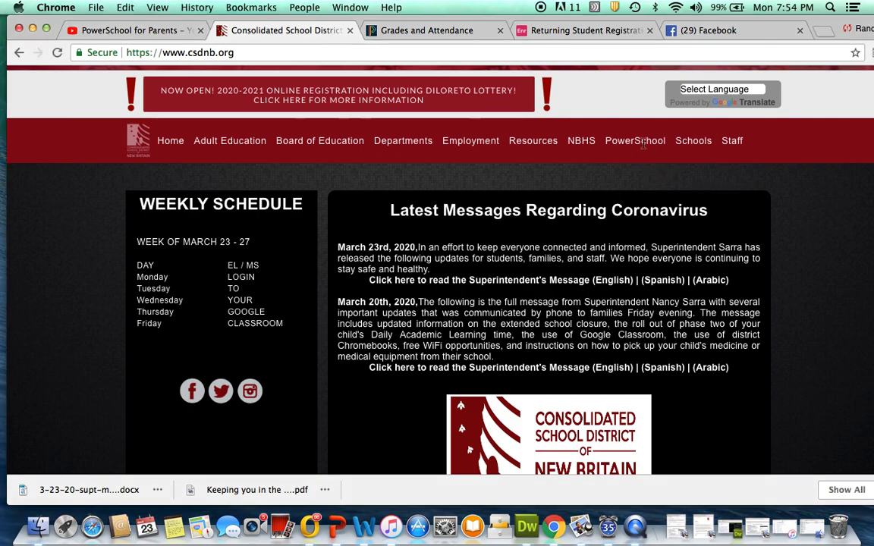
pyautogui.moveTo(645, 143)
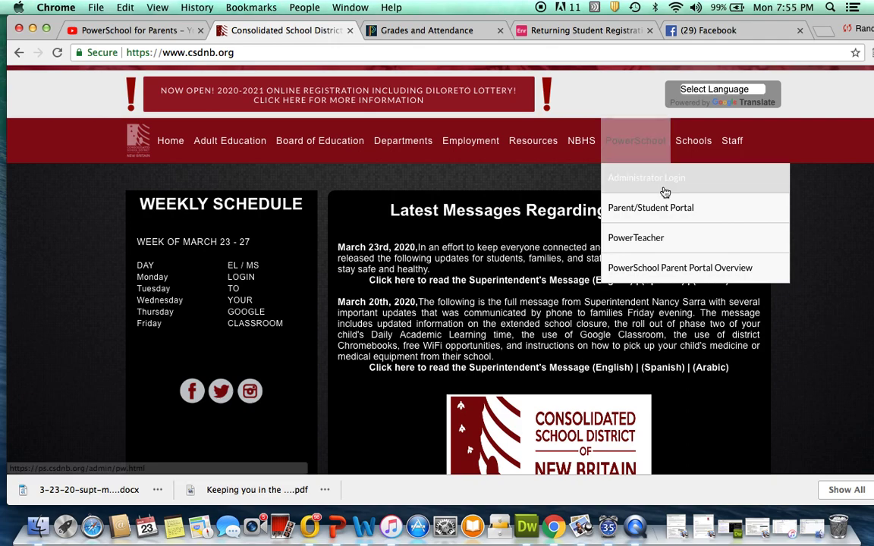
pyautogui.click(662, 210)
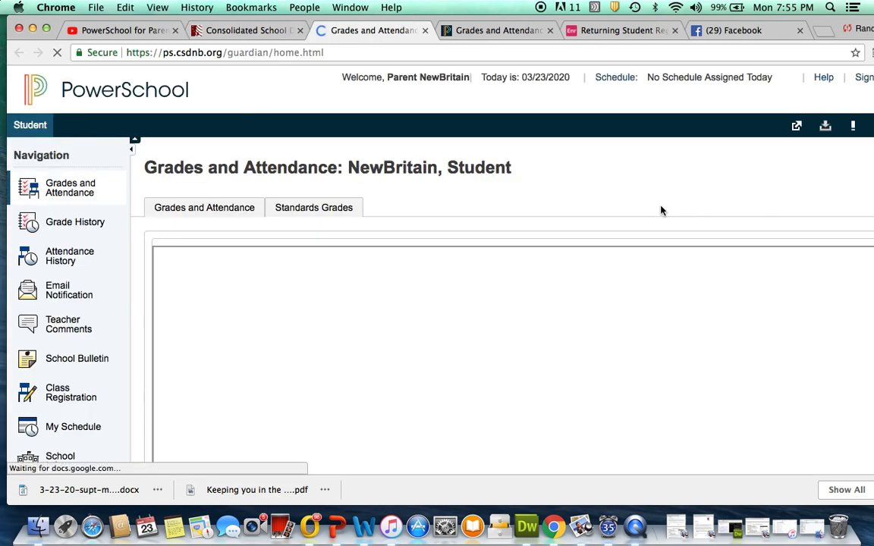